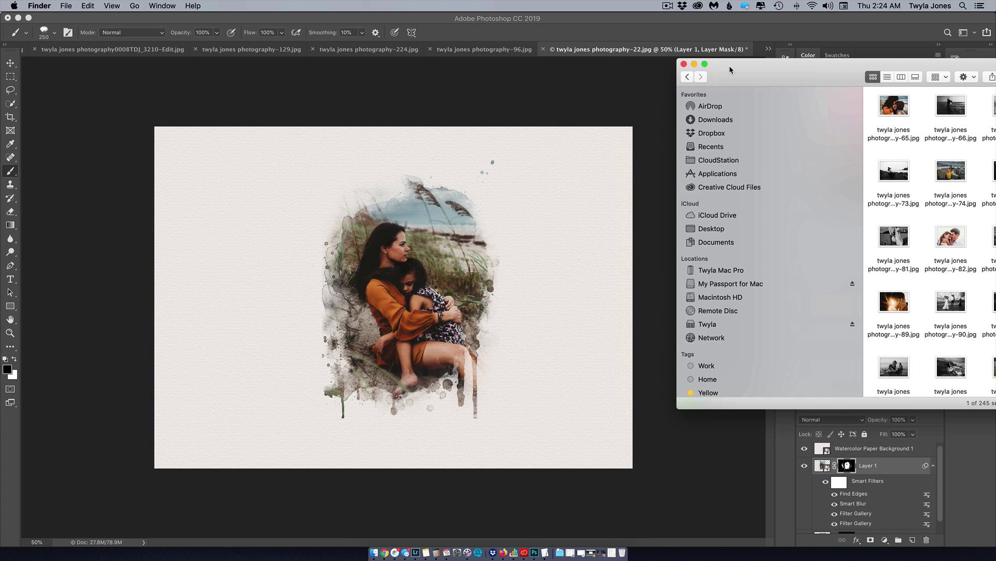
- Open the selected JPG photo whose file name ends in "-96" from the "add to planoly" folder in Adobe Photoshop CC 2019
drag(729, 66, 205, 75)
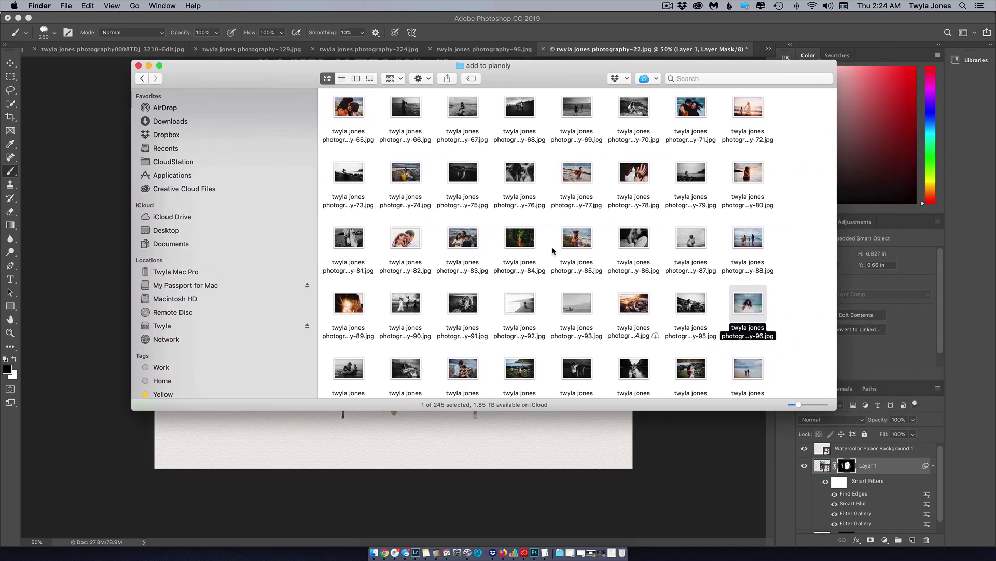
right_click(743, 307)
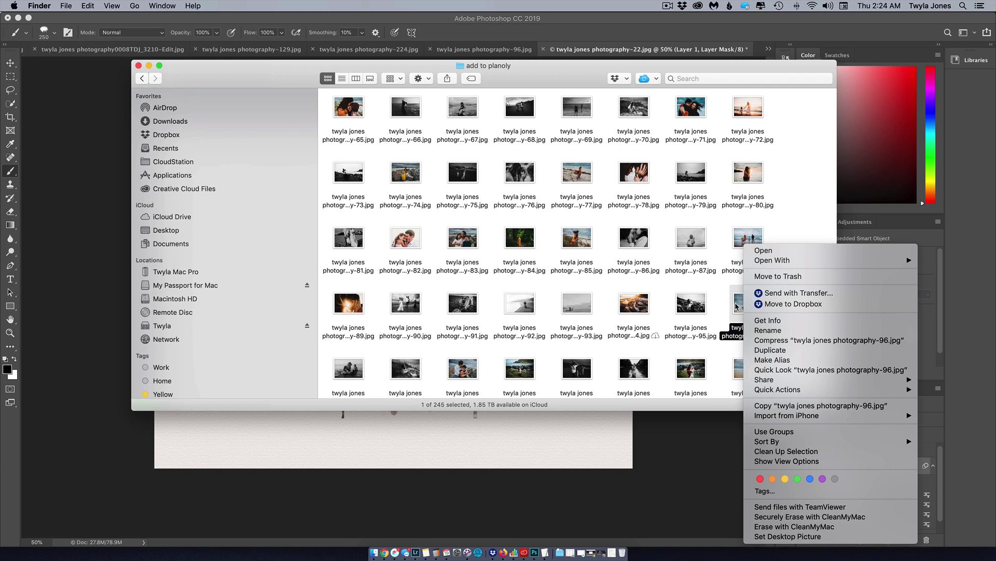
click(741, 308)
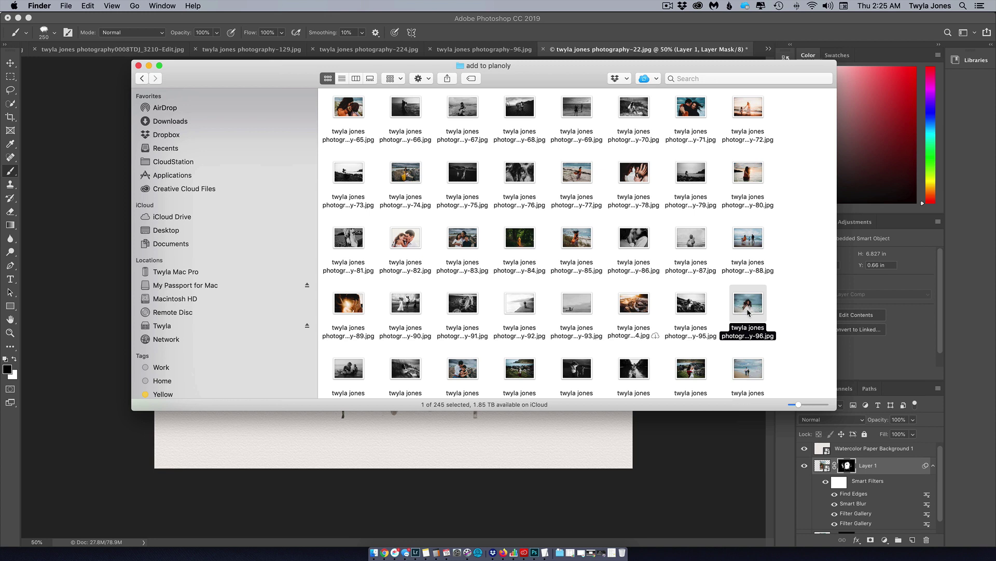
right_click(748, 303)
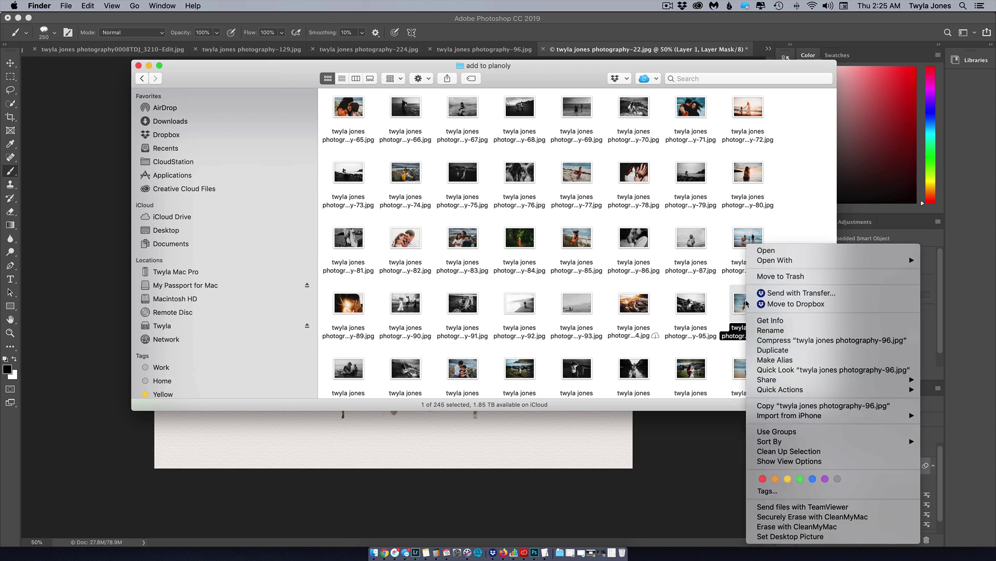
mouse_move(764, 261)
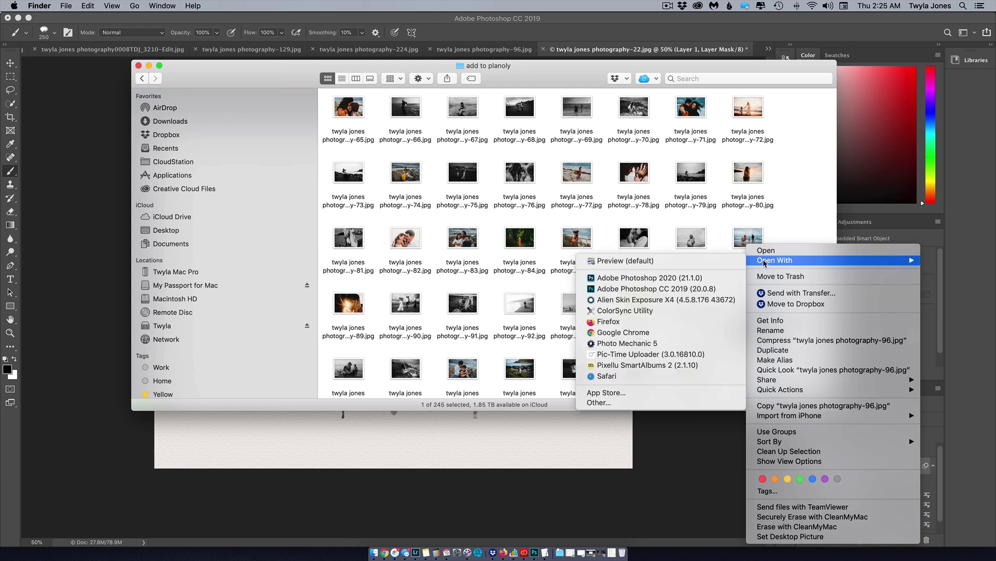
click(711, 289)
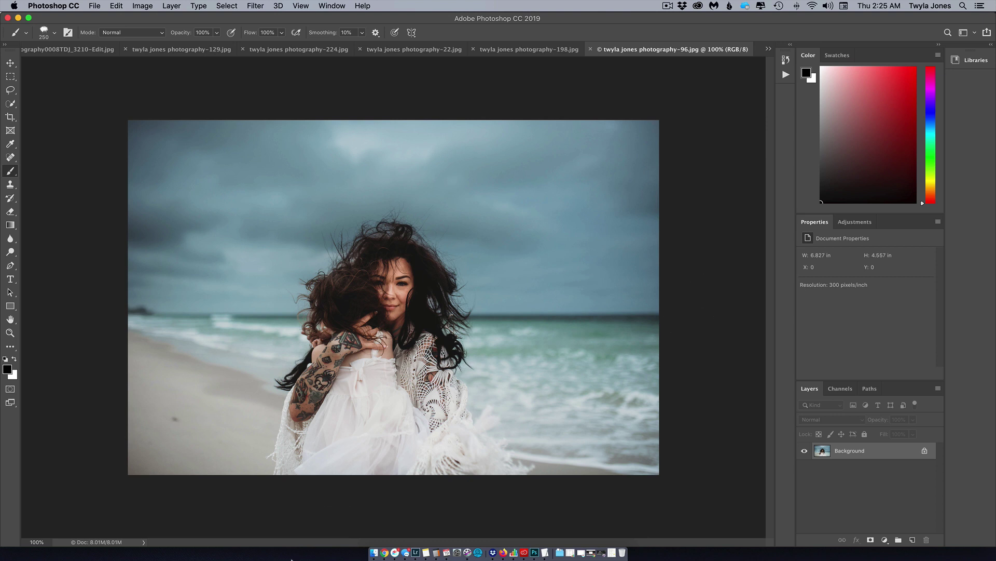
- Switch to Chrome, examine the example images of the 30 Watercolor Portrait Masks listing on Etsy, and return to Photoshop
key(super+Tab)
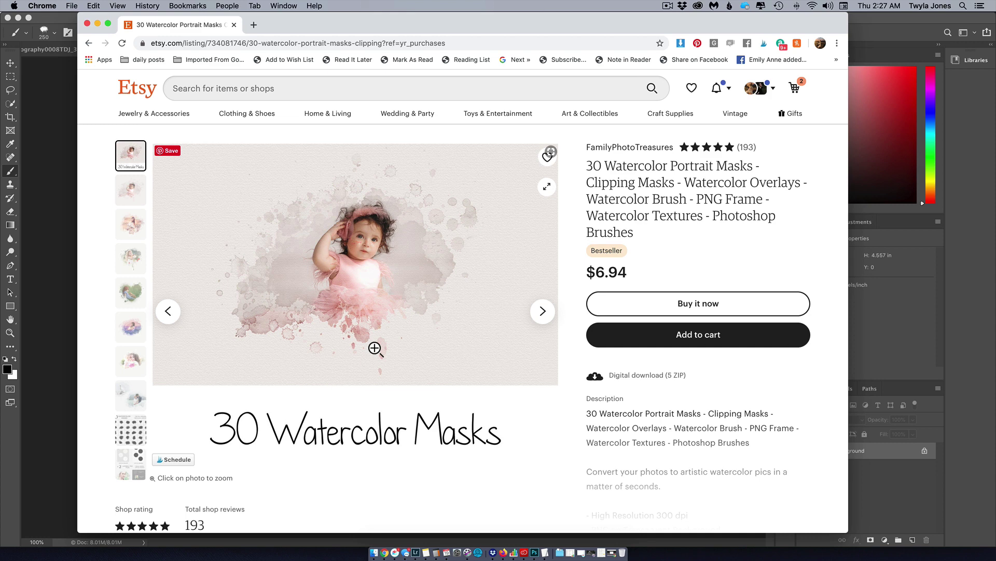
click(131, 191)
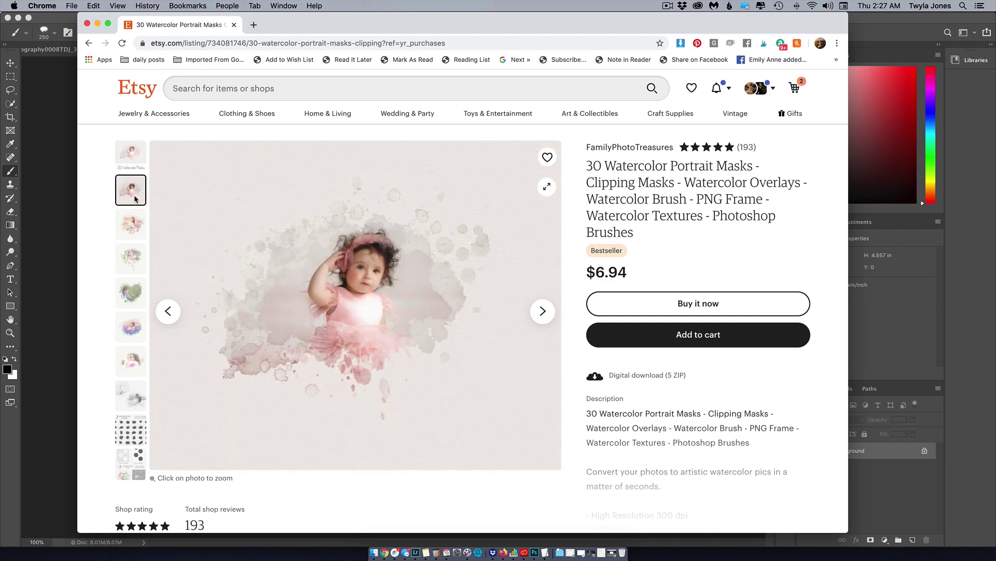
click(132, 234)
click(132, 257)
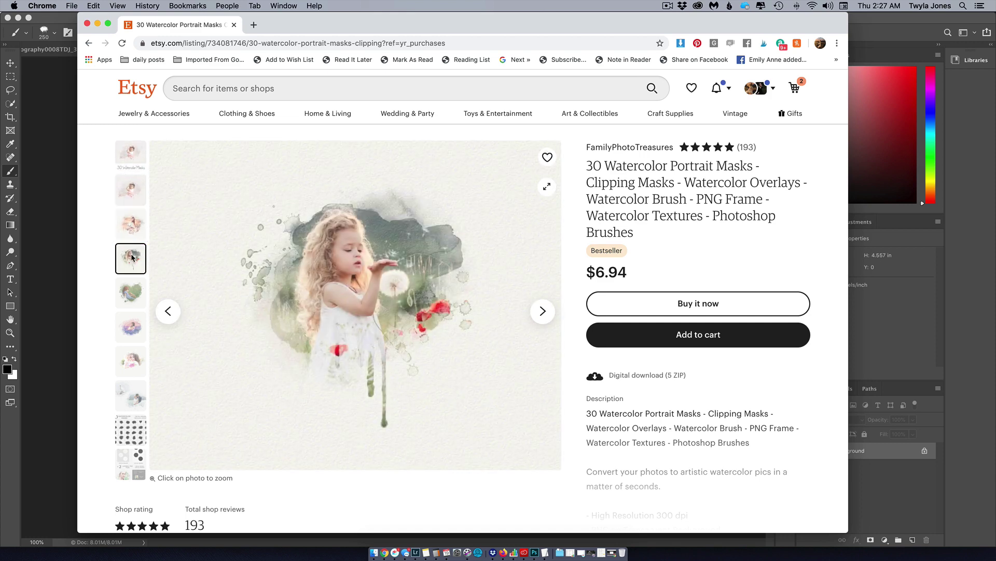
click(131, 306)
click(127, 327)
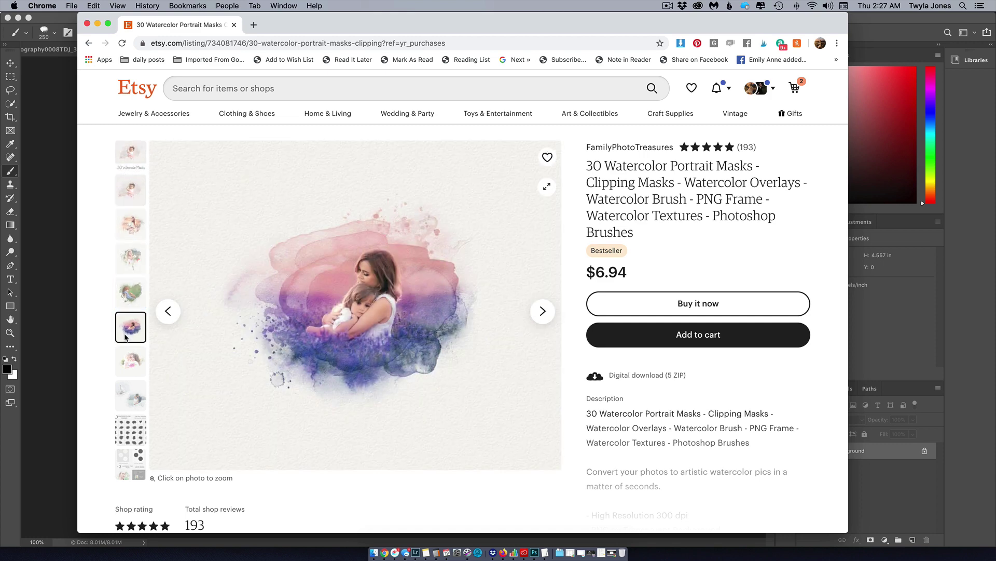
click(128, 358)
click(133, 395)
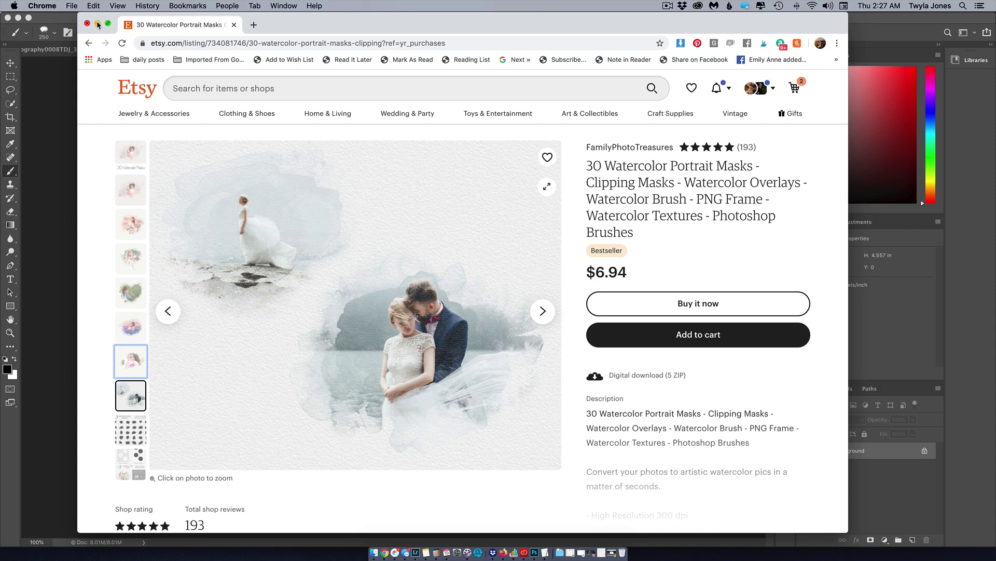
click(61, 95)
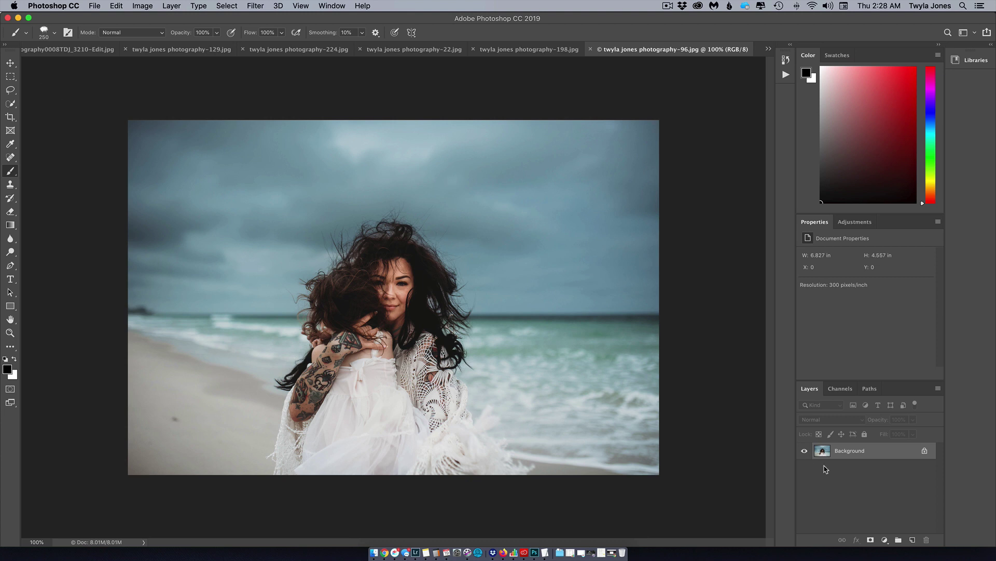
- Duplicate the Background layer and convert the copy to a smart object
key(super+j)
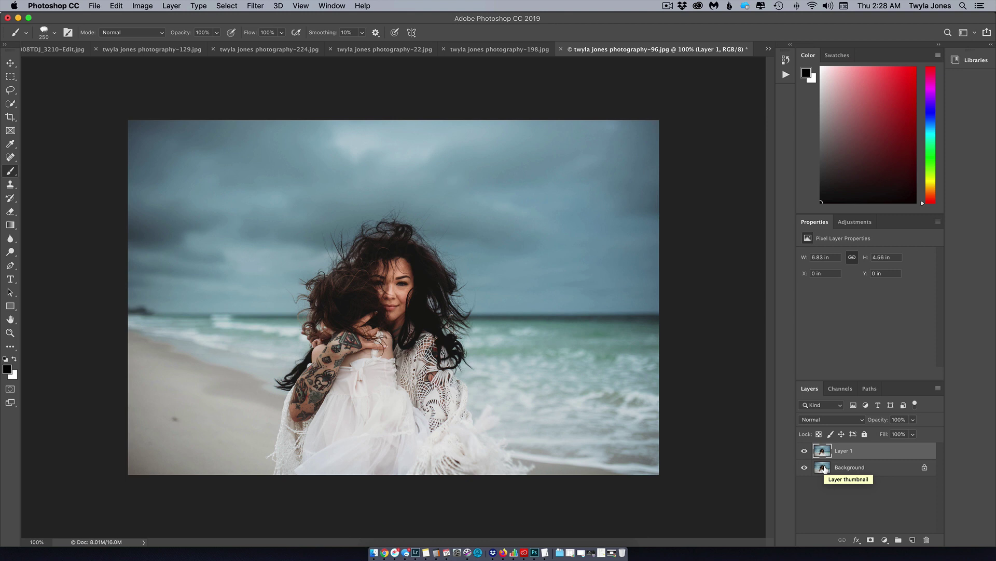
right_click(853, 455)
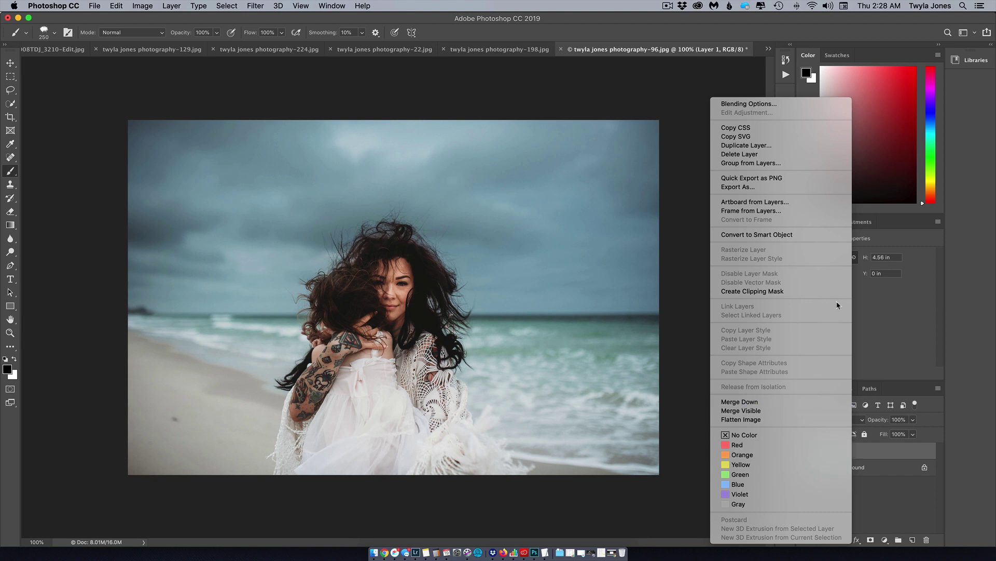
click(801, 233)
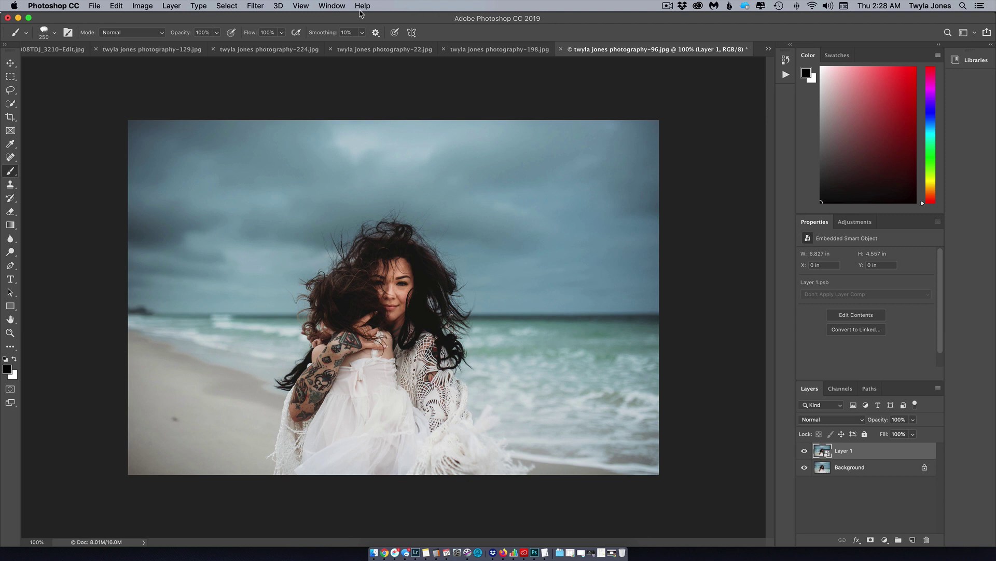
- Open the Filter Gallery for Layer 1 and choose the artistic Dry Brush filter
click(256, 6)
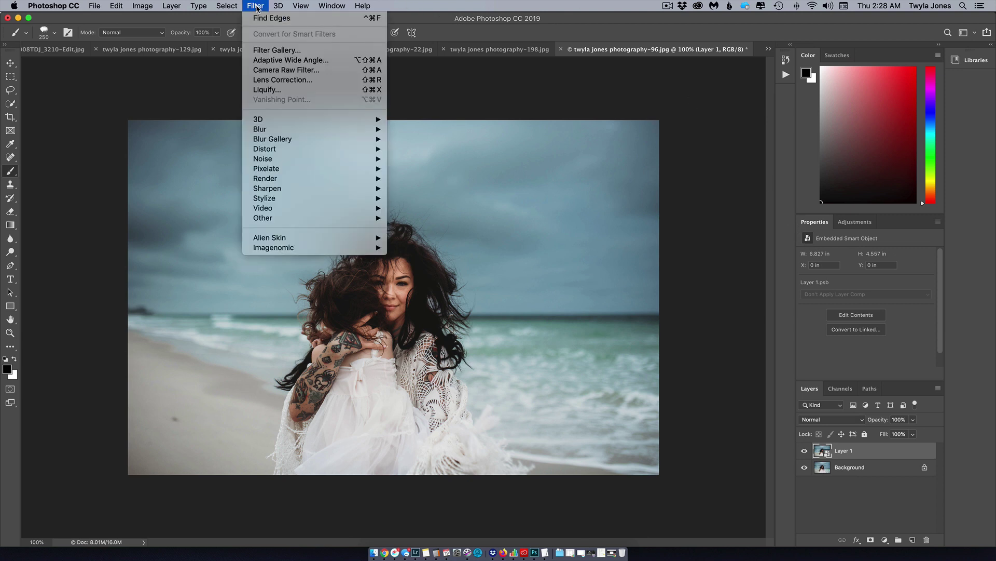
click(263, 51)
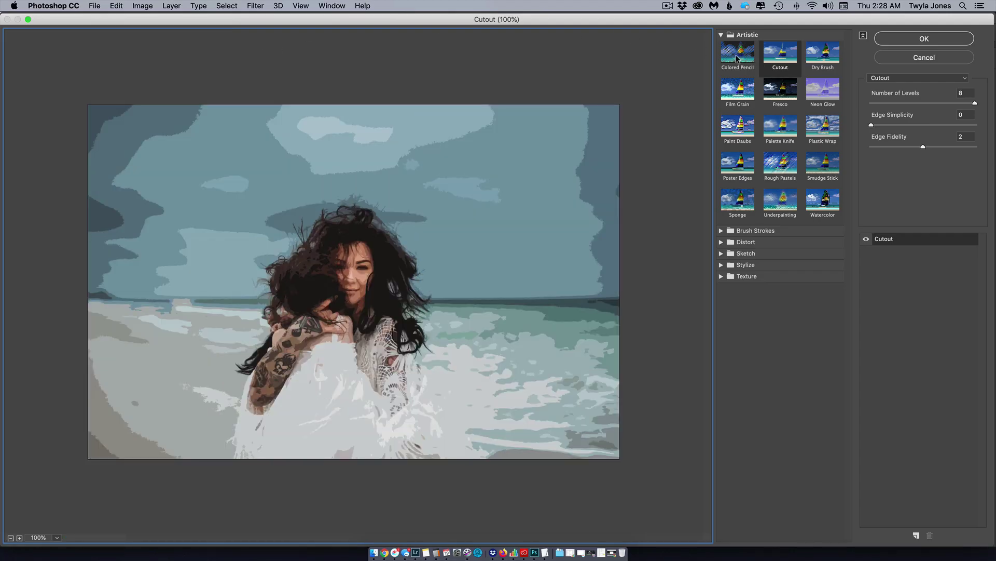
click(721, 36)
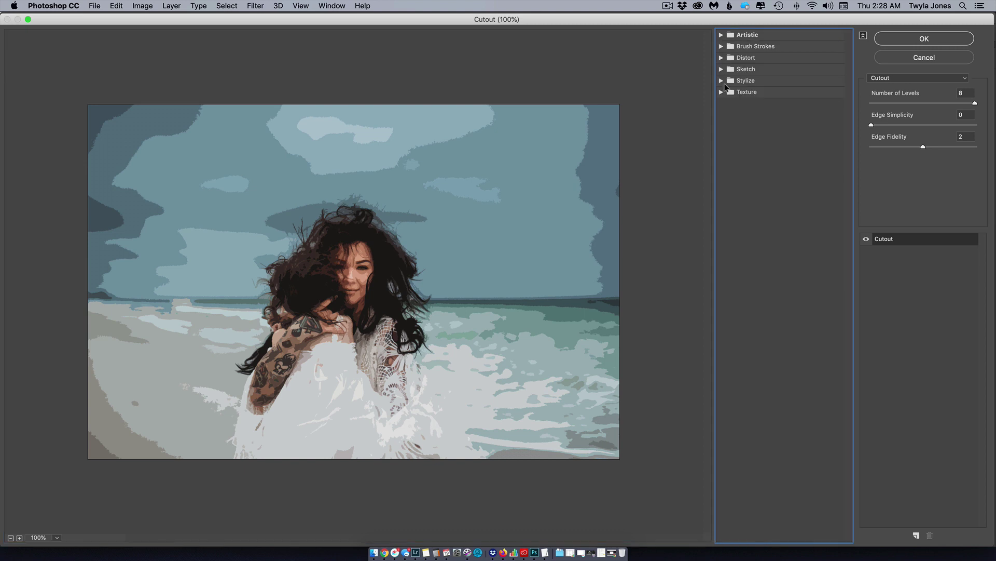
click(721, 35)
click(825, 55)
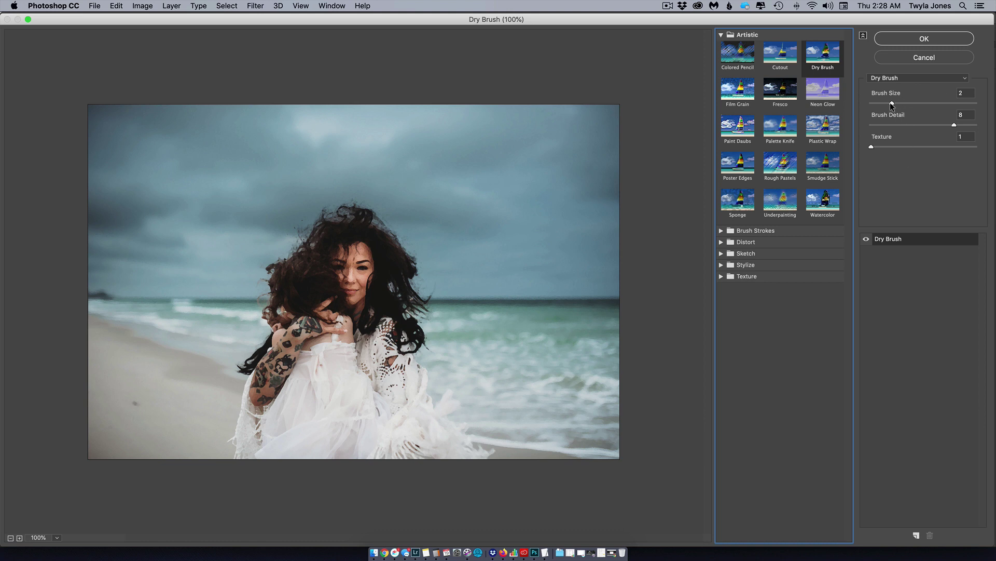
- Try different brush sizes for the Dry Brush filter and set the brush size to 1
drag(891, 101, 867, 102)
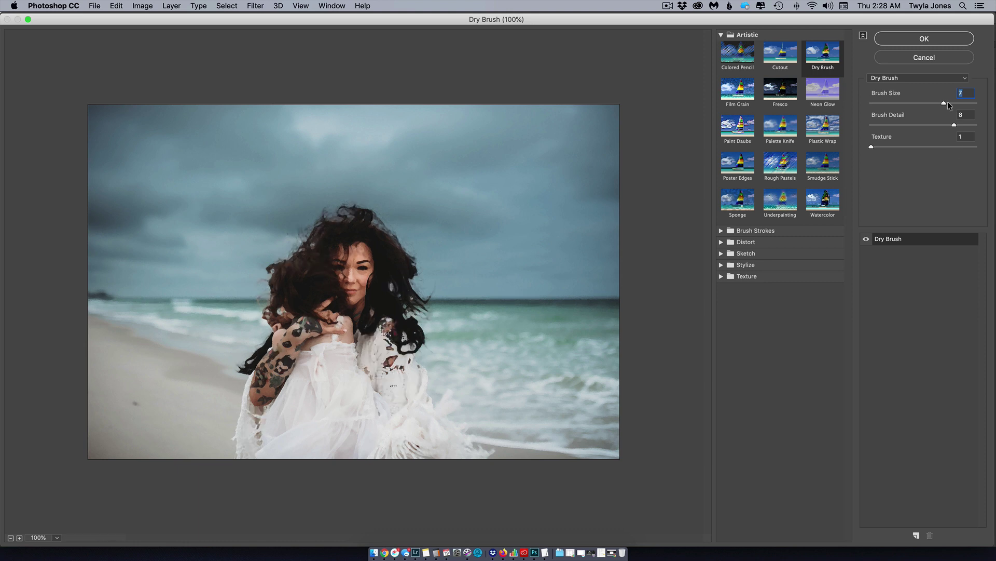
drag(948, 102, 958, 103)
drag(880, 102, 868, 103)
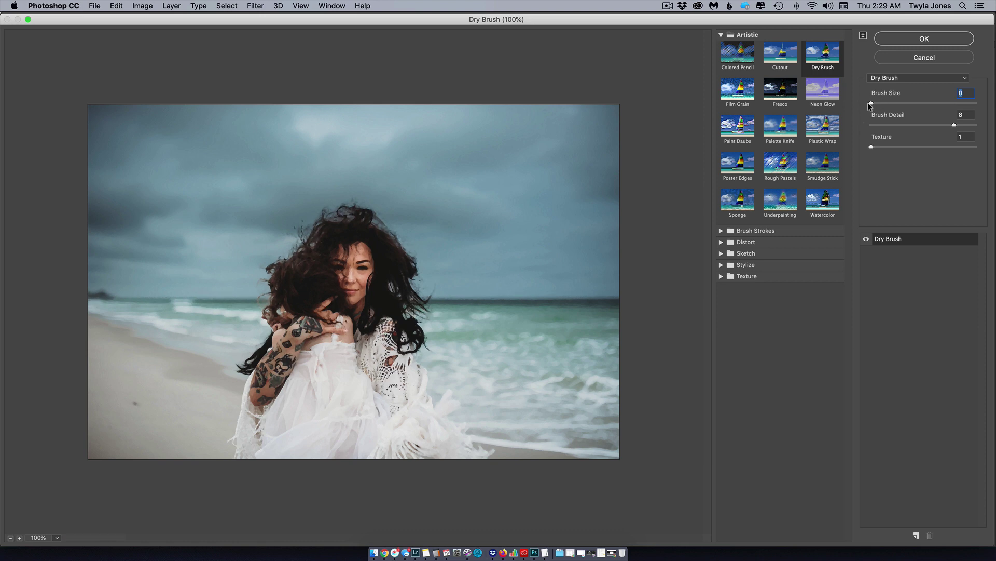
drag(873, 102, 877, 103)
drag(889, 103, 882, 103)
- Set the Dry Brush detail to 8 and texture to 1, and apply the filter to Layer 1
click(949, 124)
mouse_move(949, 125)
mouse_down()
mouse_move(985, 131)
mouse_move(955, 128)
mouse_up()
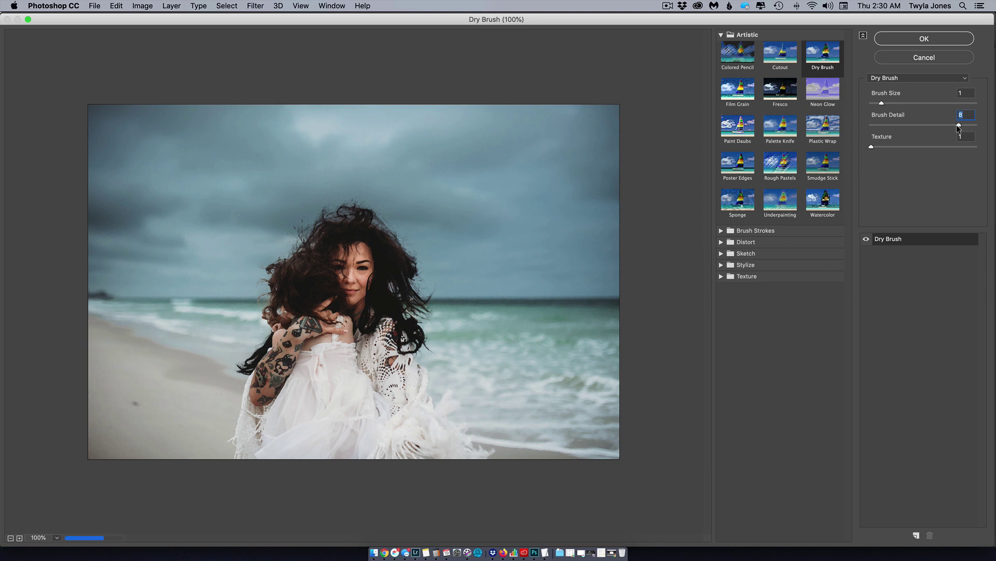
click(873, 125)
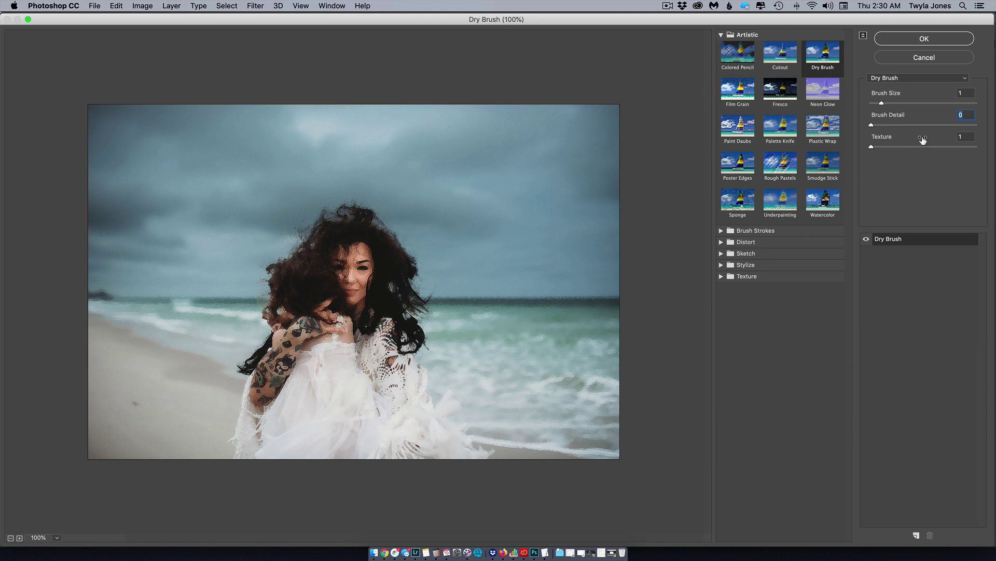
click(953, 126)
click(974, 148)
click(932, 39)
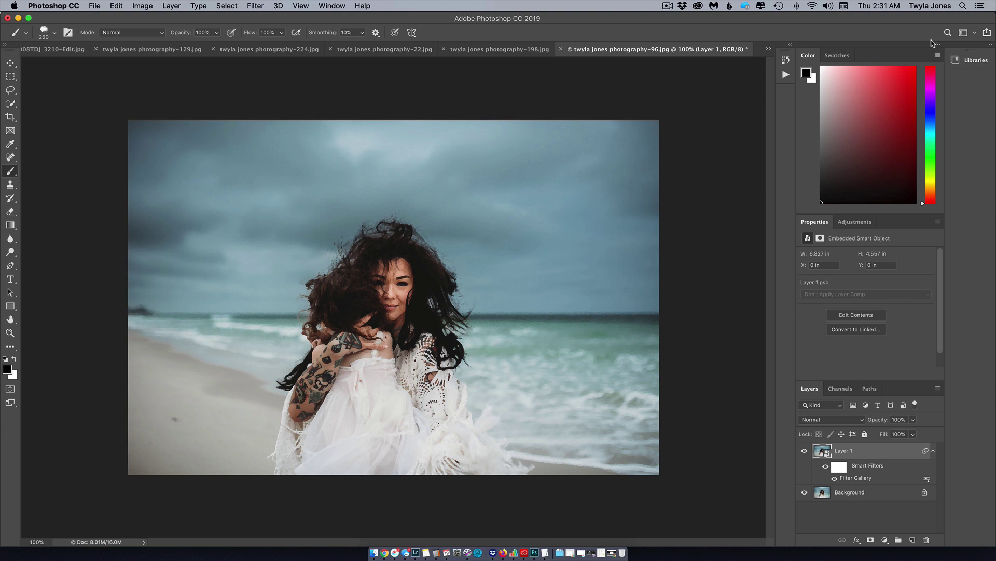
- Add a second Filter Gallery effect to Layer 1 using the Cutout filter with the number of levels set to 8
click(253, 6)
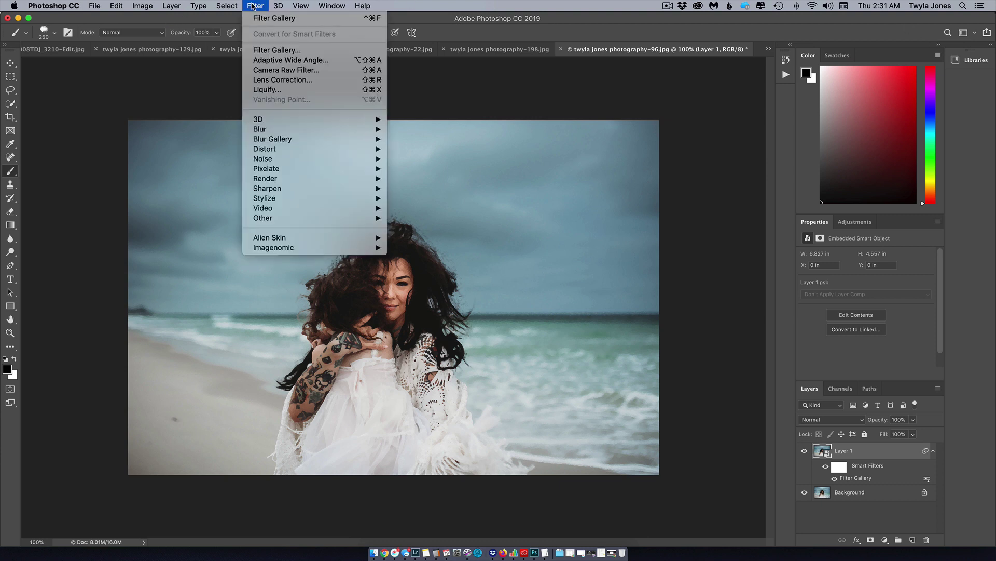
click(259, 16)
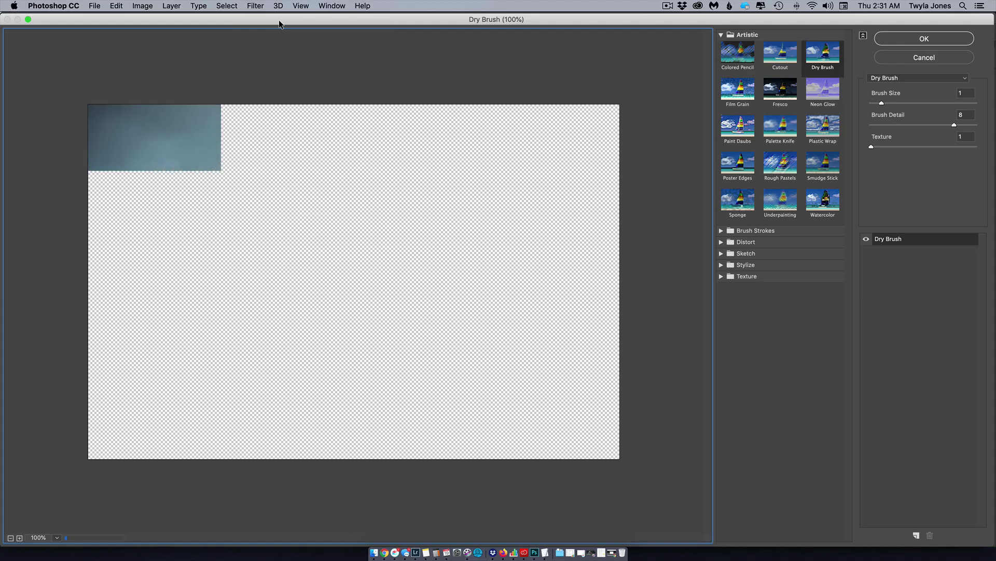
click(777, 53)
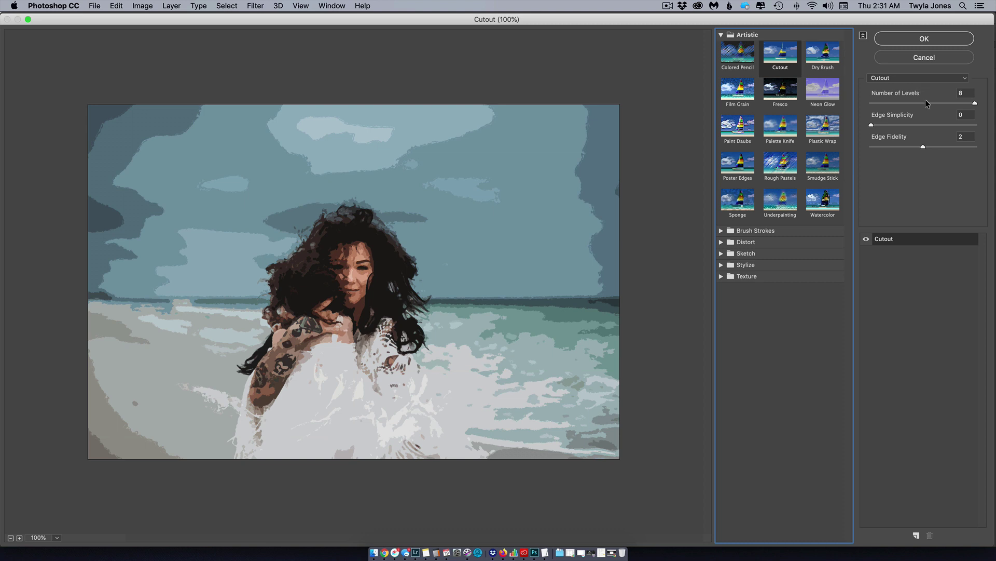
click(872, 104)
drag(872, 105, 976, 104)
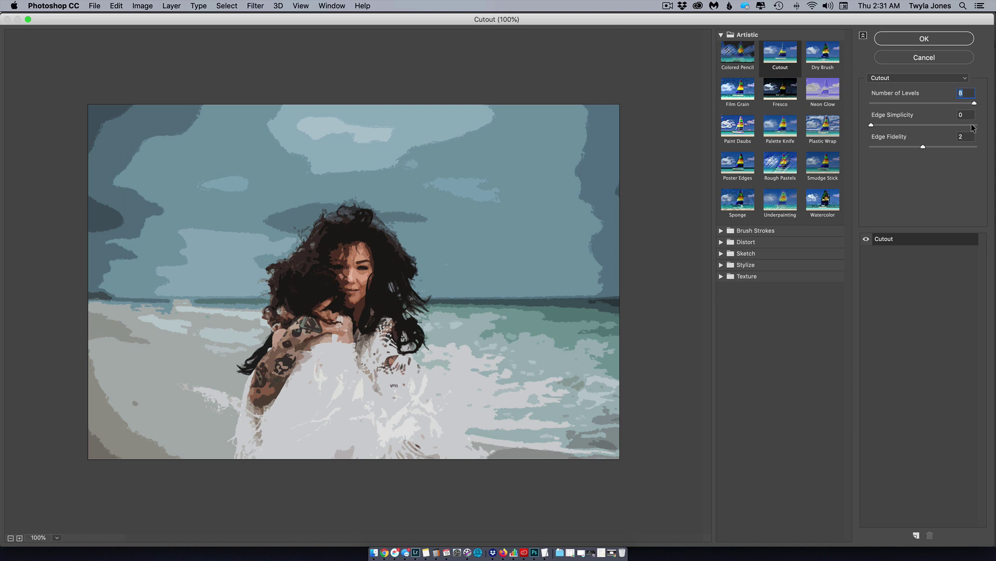
- Set the Cutout edge simplicity to 0 and edge fidelity to 2, and apply the filter
click(975, 126)
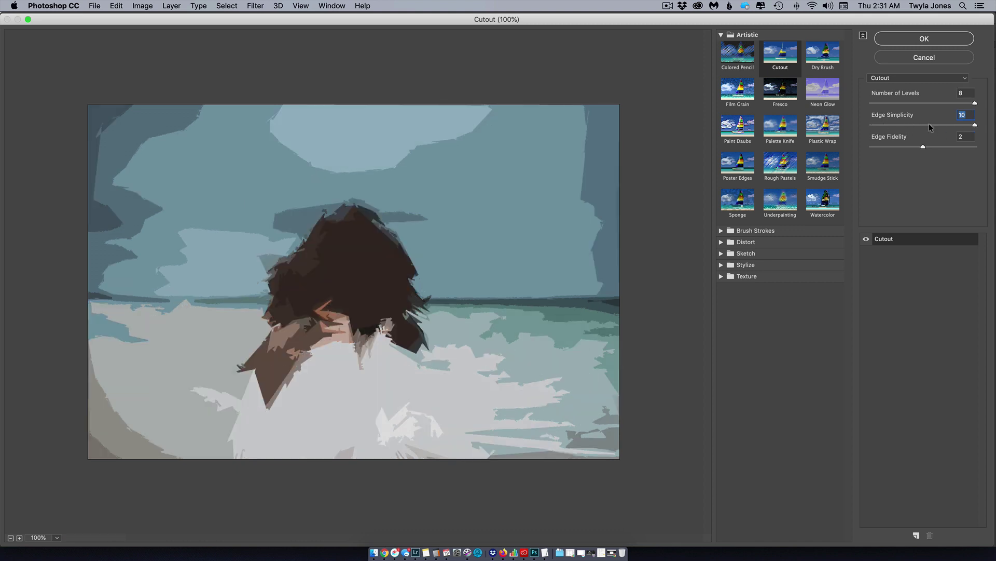
click(870, 125)
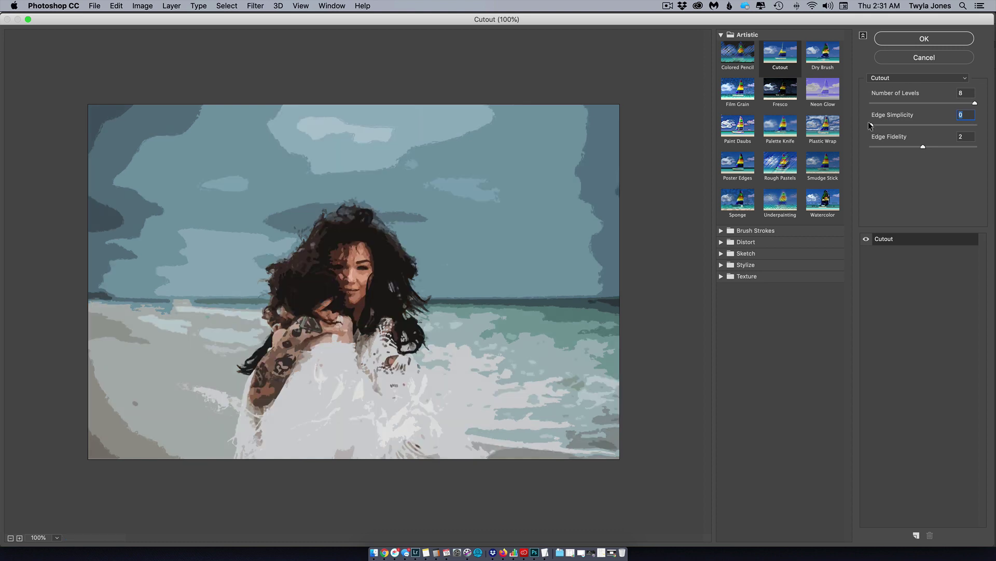
click(975, 147)
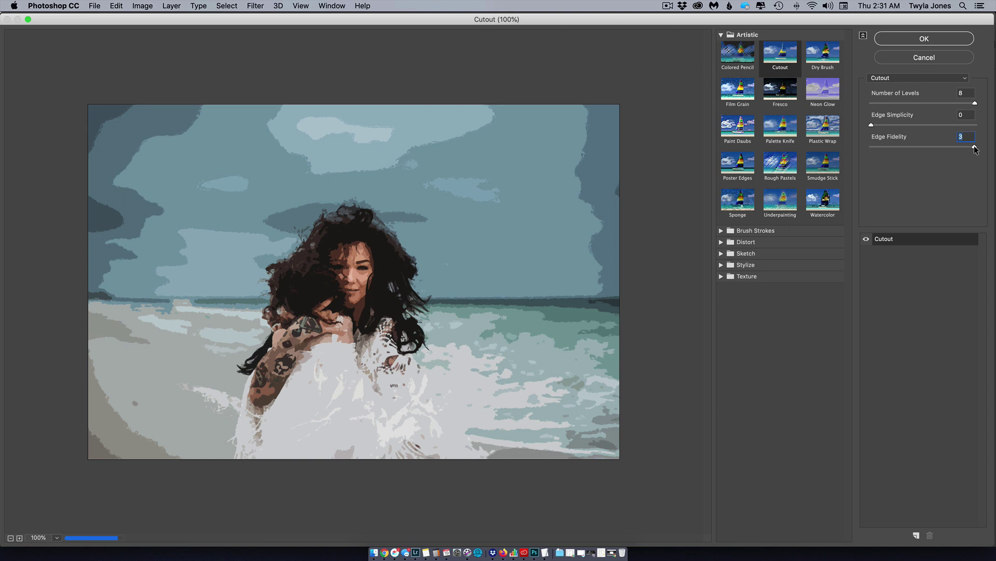
click(873, 148)
click(975, 147)
drag(976, 147, 922, 148)
click(935, 40)
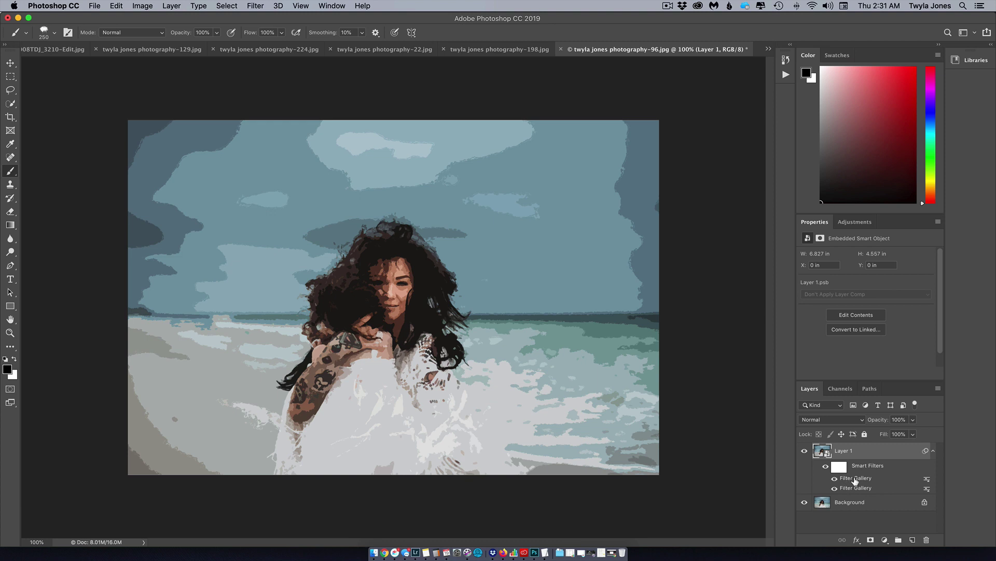
- Set the blending of Layer 1's uppermost Filter Gallery effect to Pin Light at 50% opacity
double_click(927, 482)
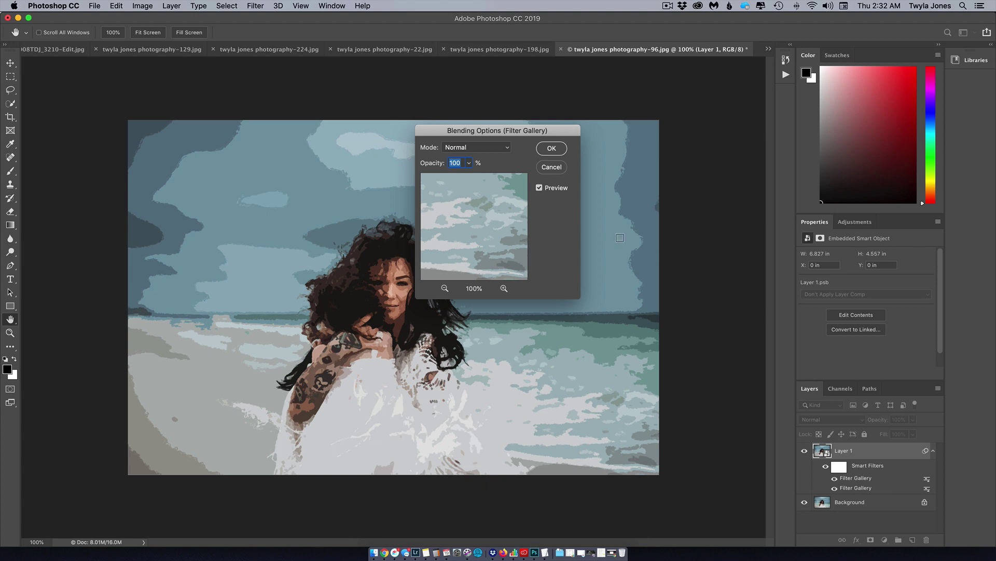
click(506, 148)
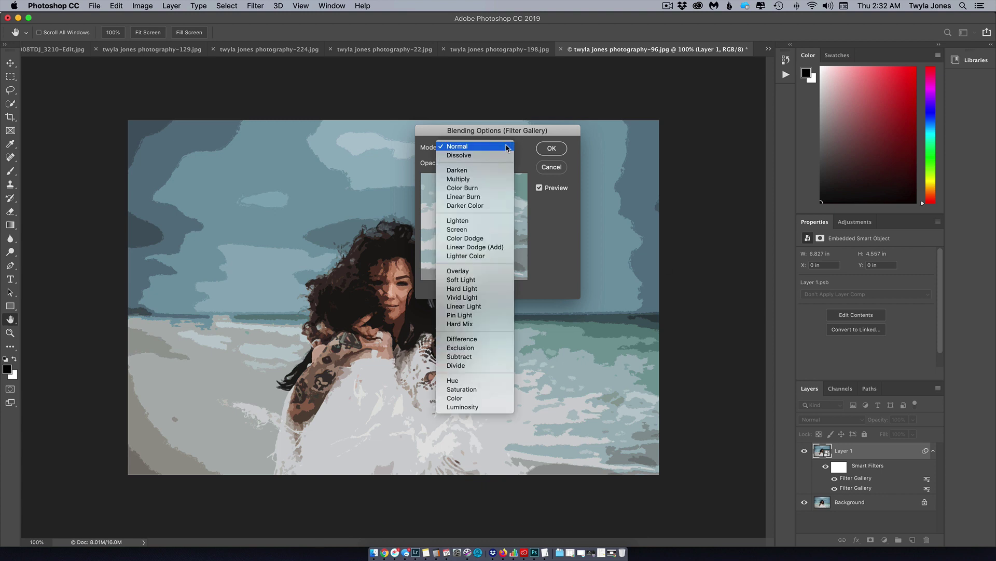
click(507, 148)
click(508, 150)
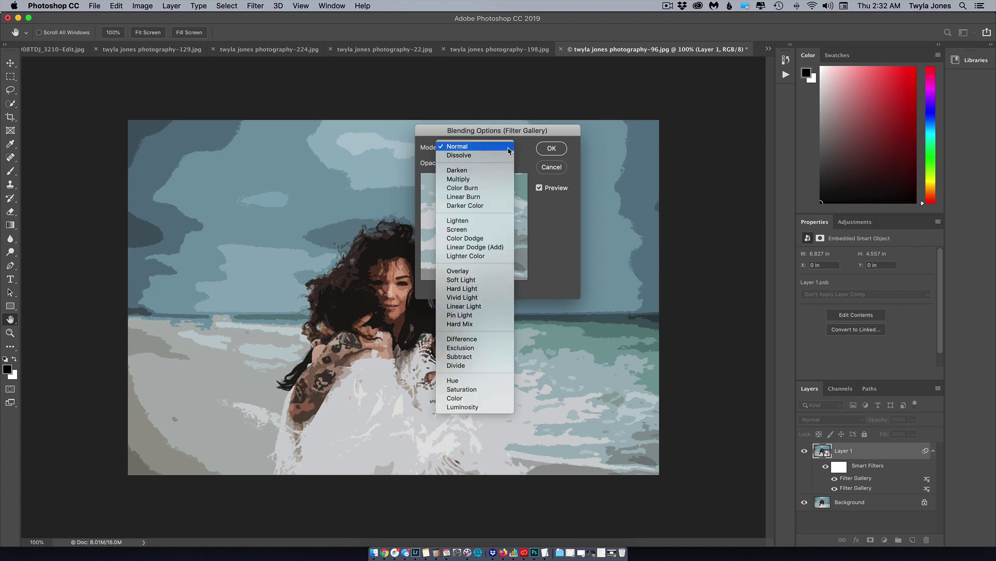
click(492, 315)
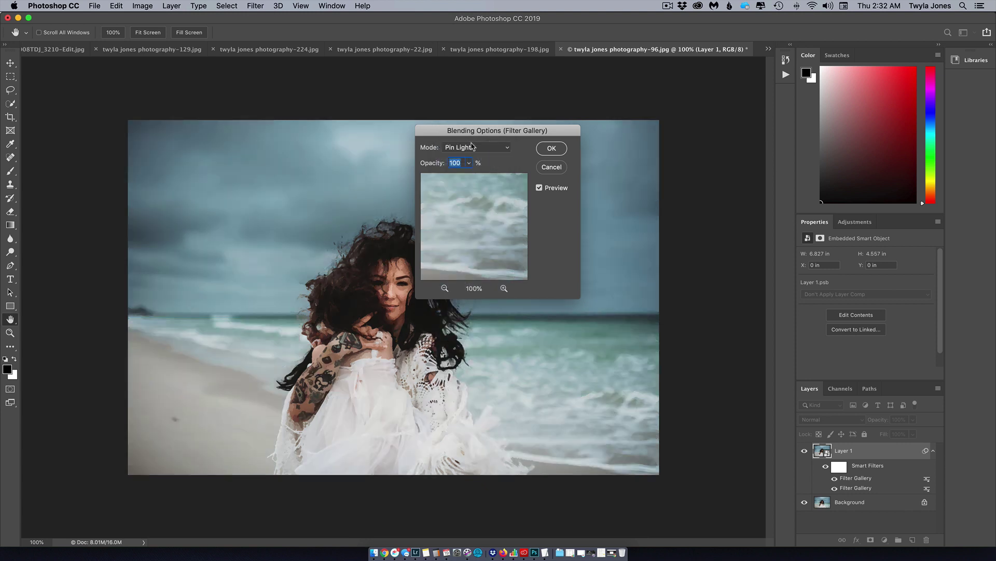
text(50)
click(551, 149)
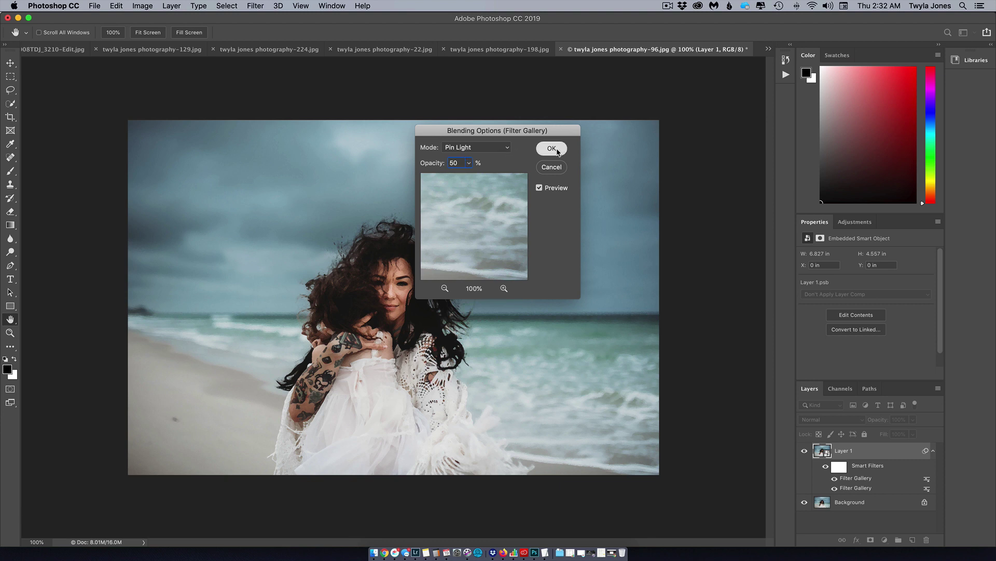
- Apply a Smart Blur filter to Layer 1 with radius 5, threshold 100, High quality and Normal mode
click(256, 5)
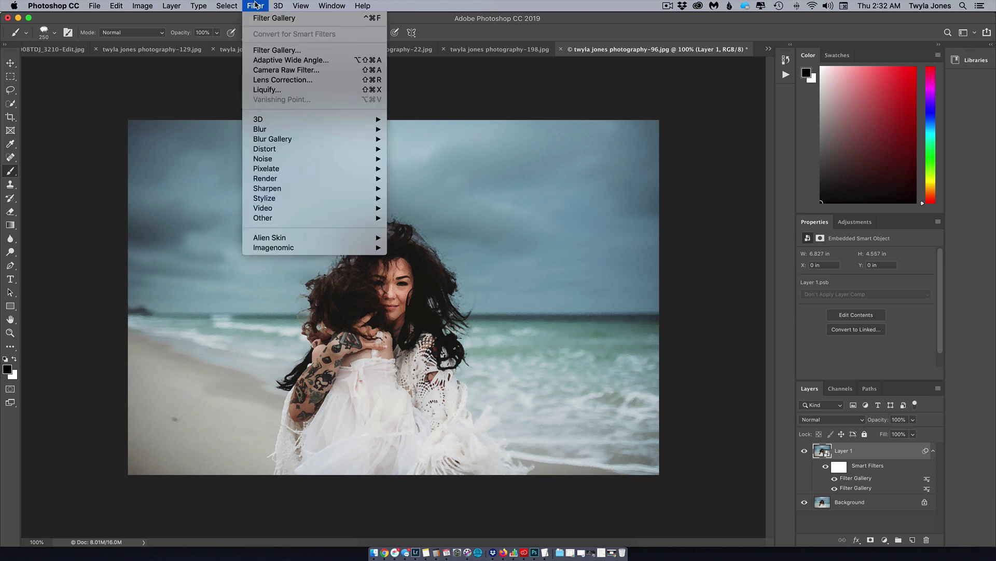
mouse_move(292, 130)
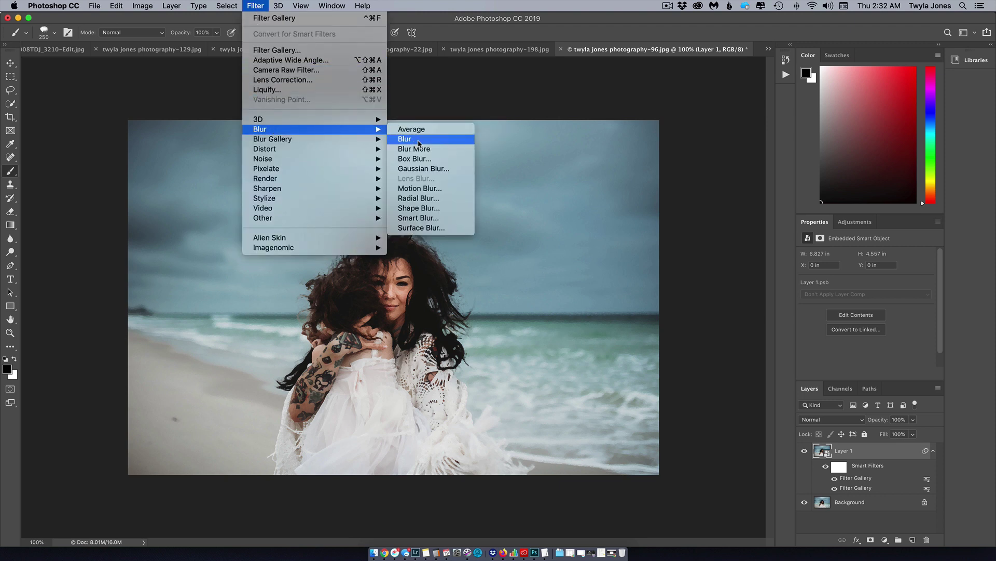
click(434, 218)
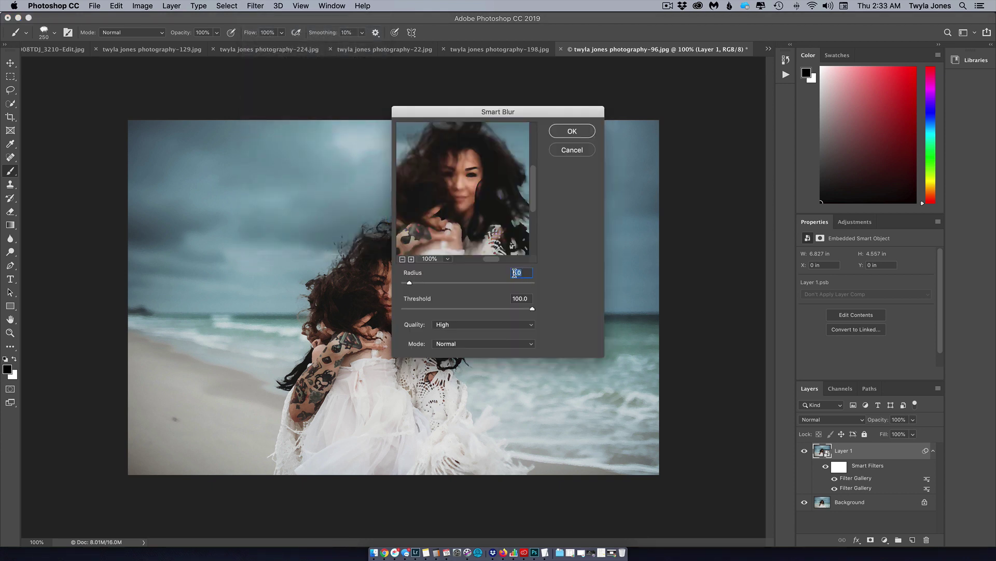
text(5)
click(572, 131)
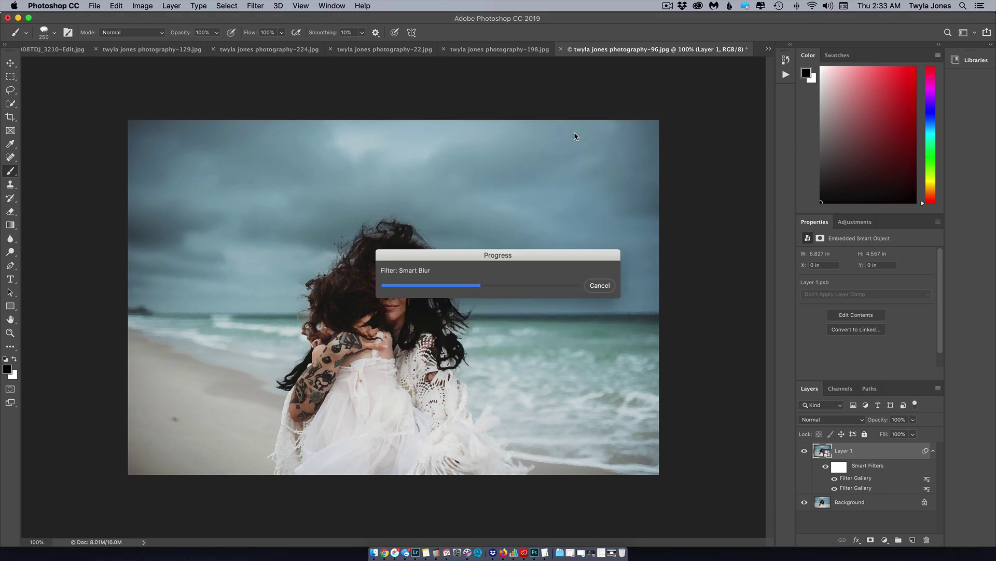
- Add the Find Edges stylize filter to Layer 1 as another smart filter
click(255, 5)
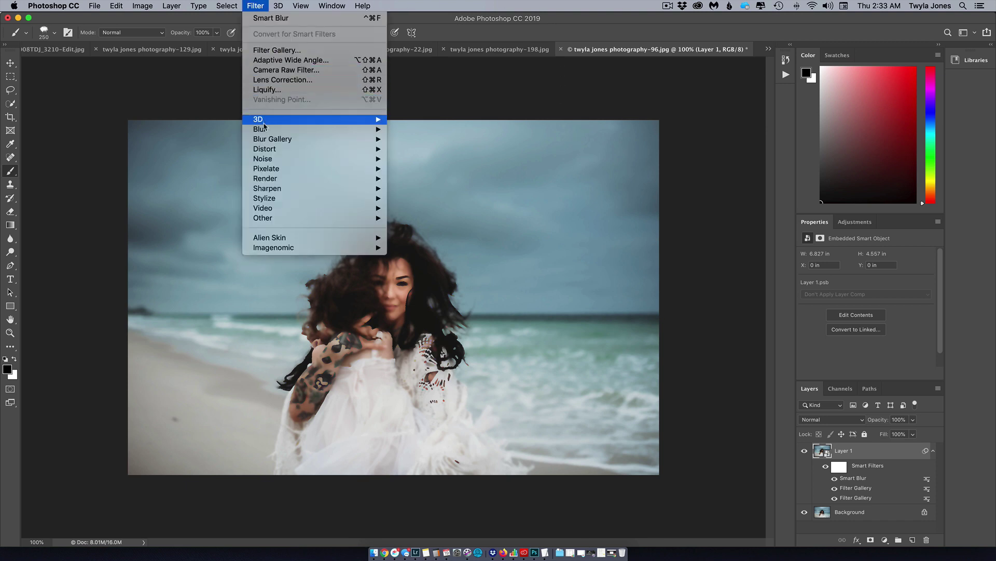
mouse_move(291, 202)
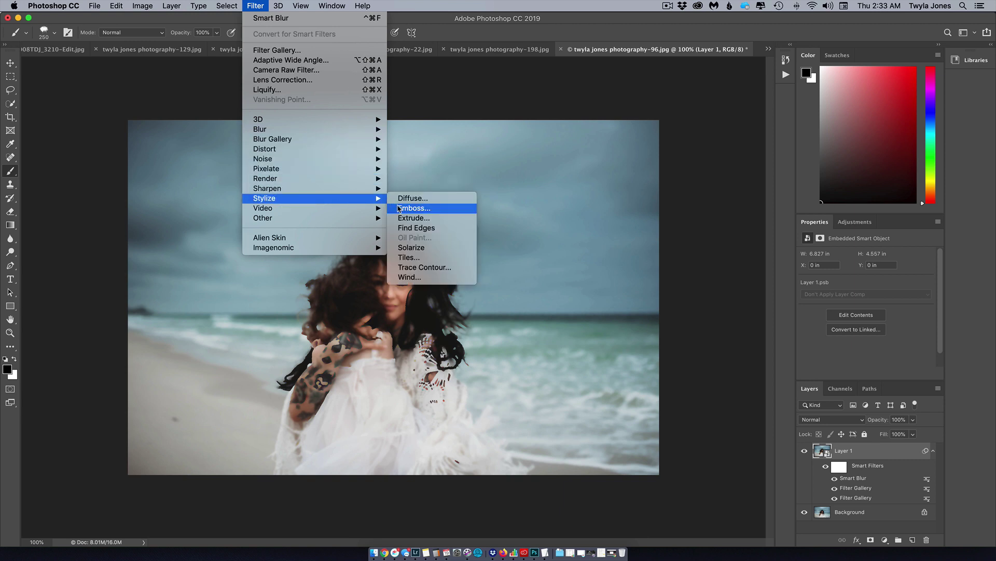
click(411, 233)
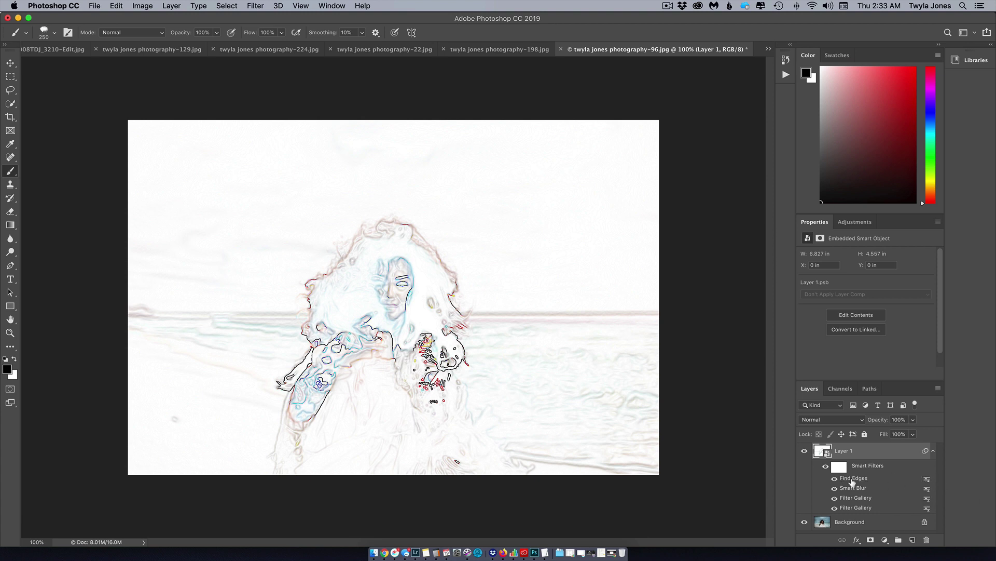
- Set the Find Edges filter's blending to Multiply at 50% opacity
double_click(927, 483)
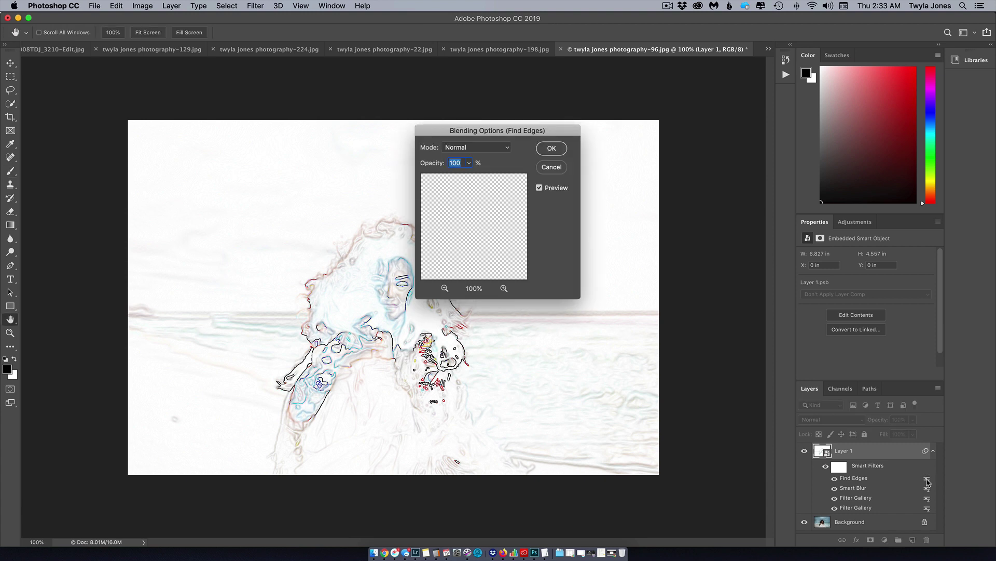
click(508, 148)
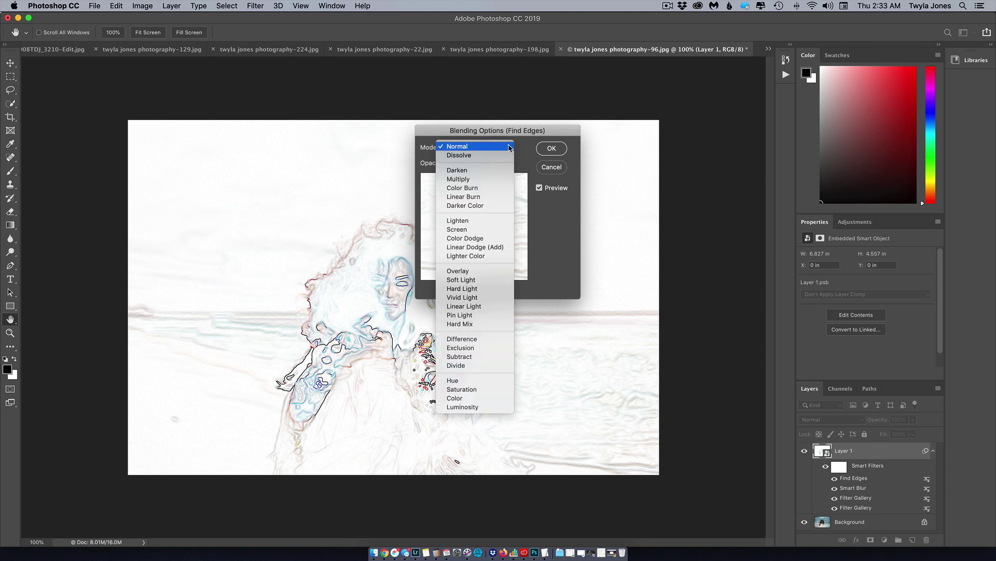
click(501, 181)
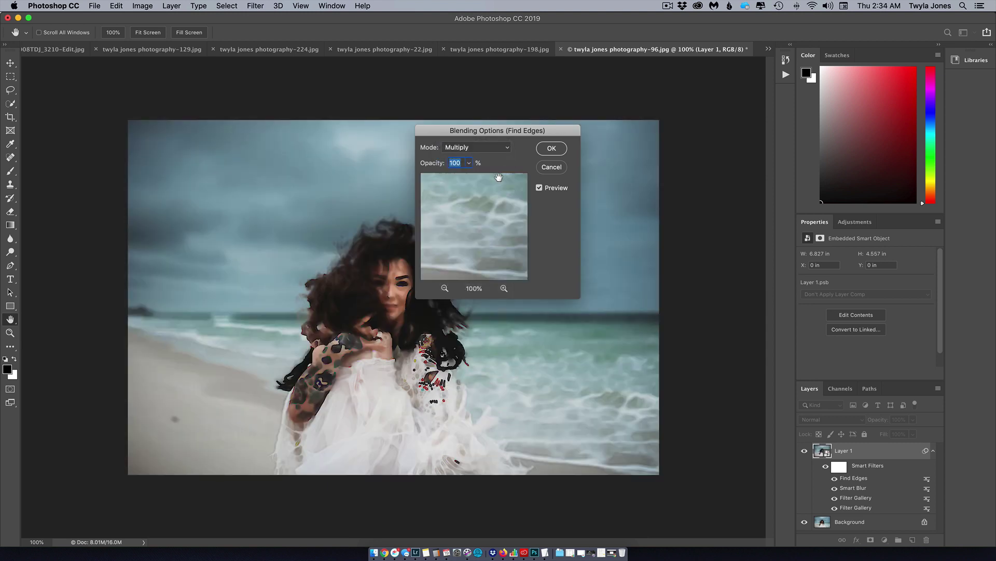
text(50)
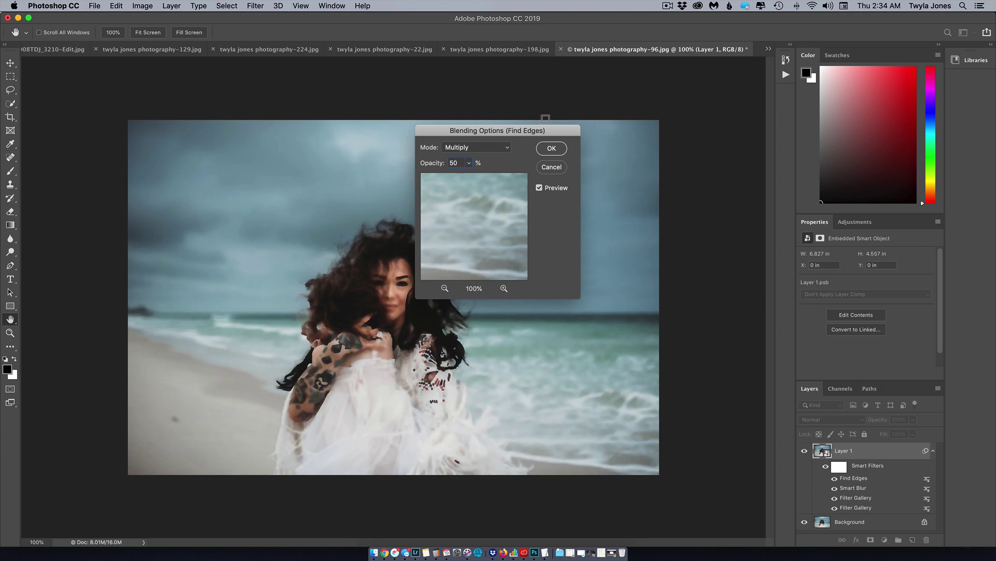
click(550, 148)
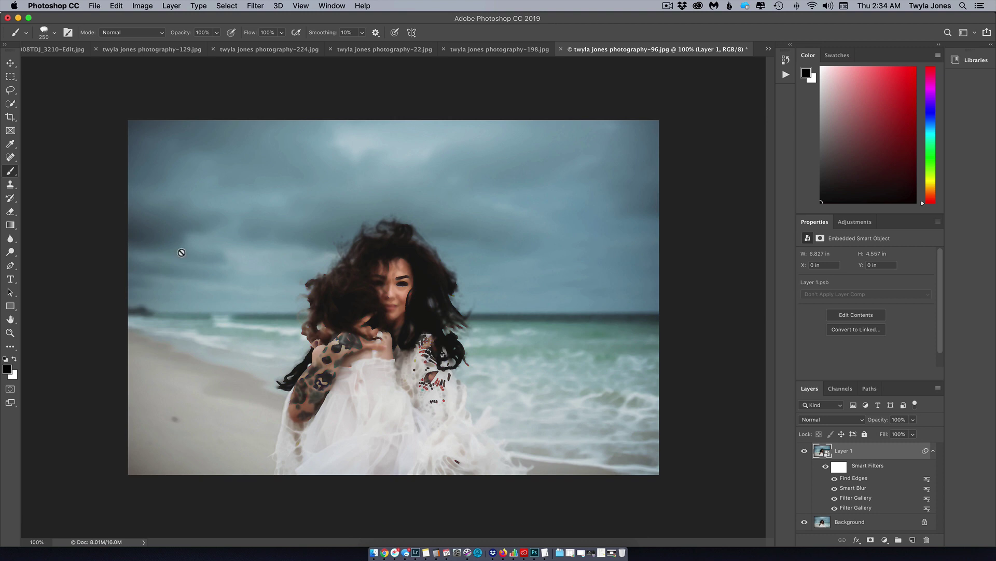
- Extend the canvas beyond the photo on all sides with the Crop tool at the 5:7 ratio, forming a white border
click(11, 333)
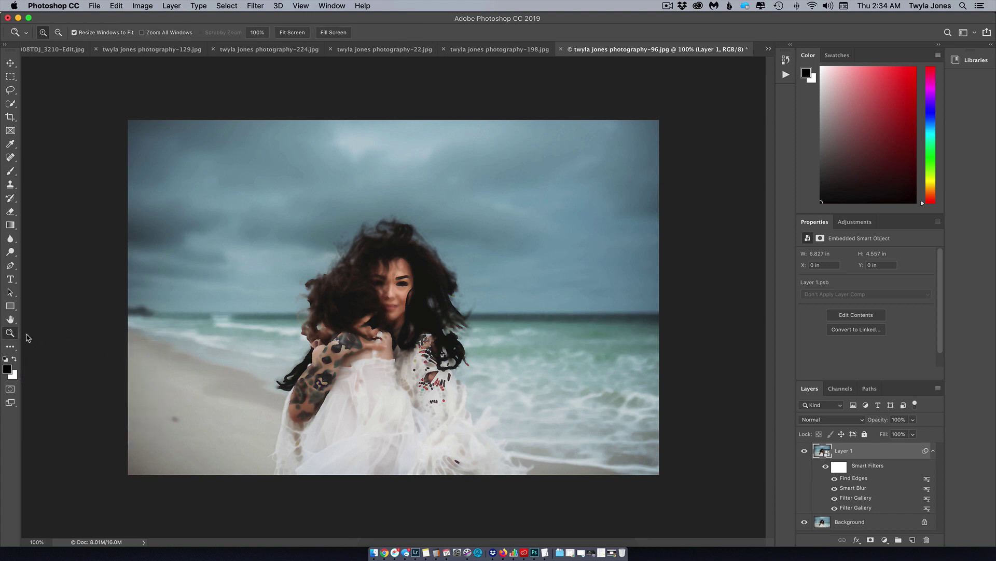
key(alt)
alt+click(253, 336)
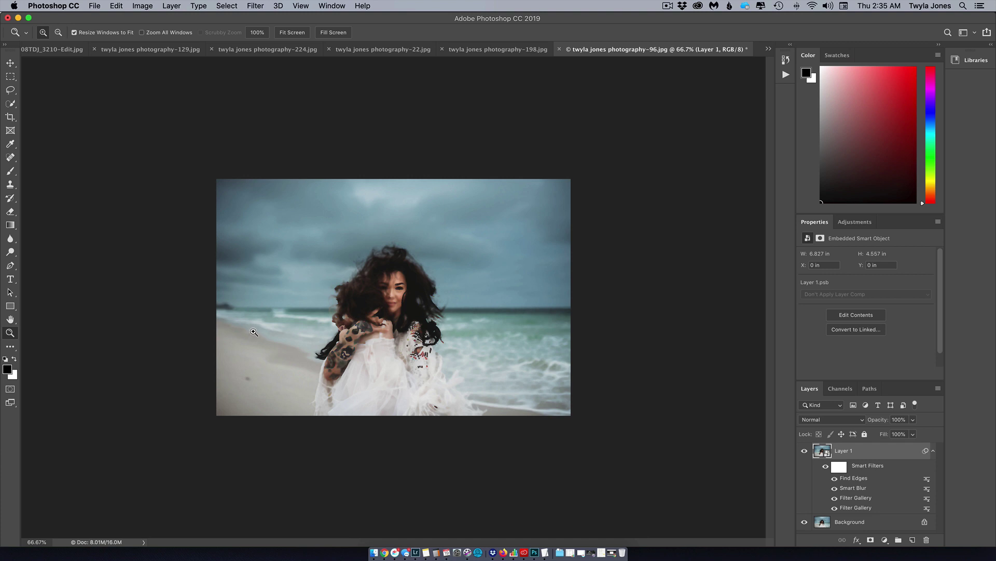
key(c)
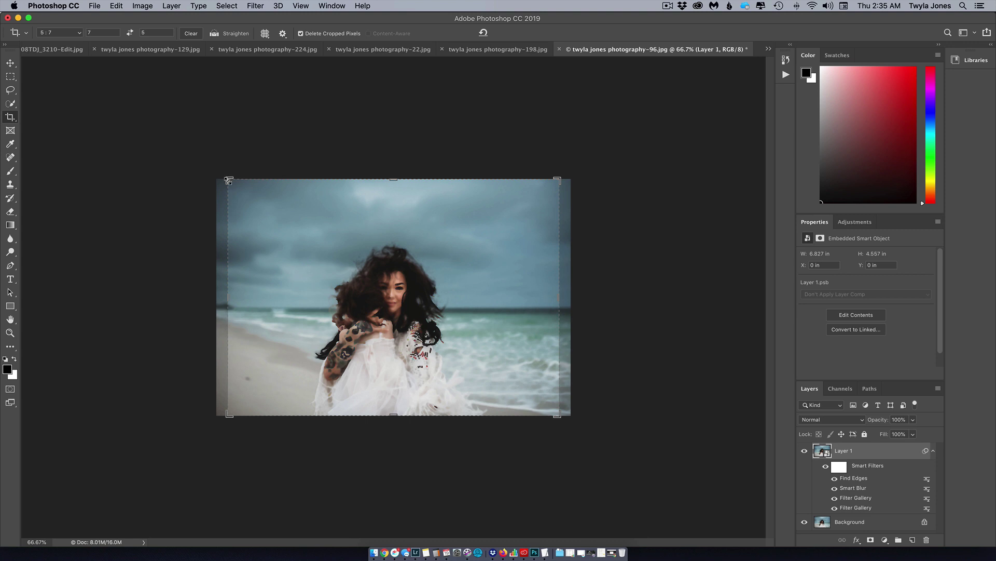
drag(225, 177, 196, 156)
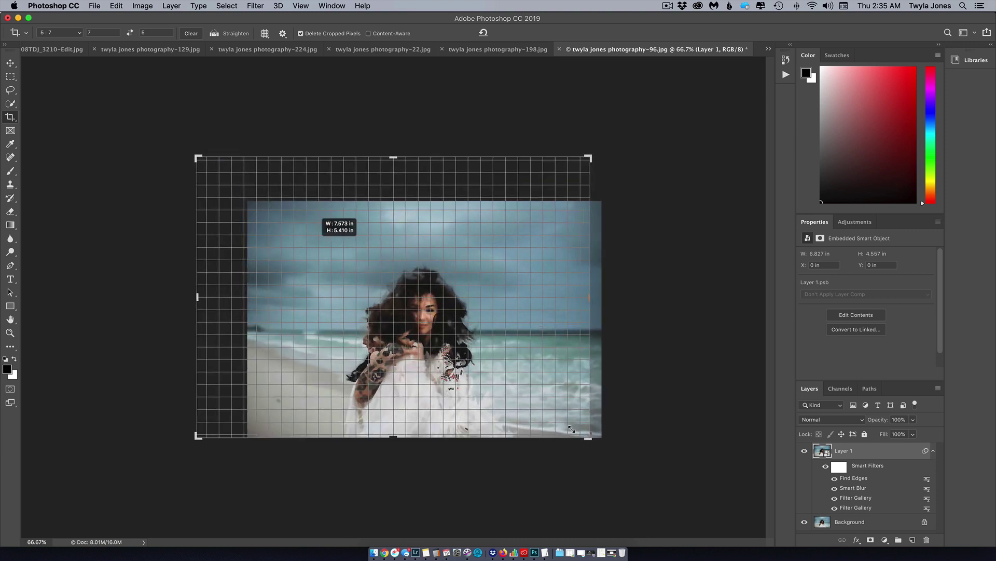
drag(585, 434, 617, 459)
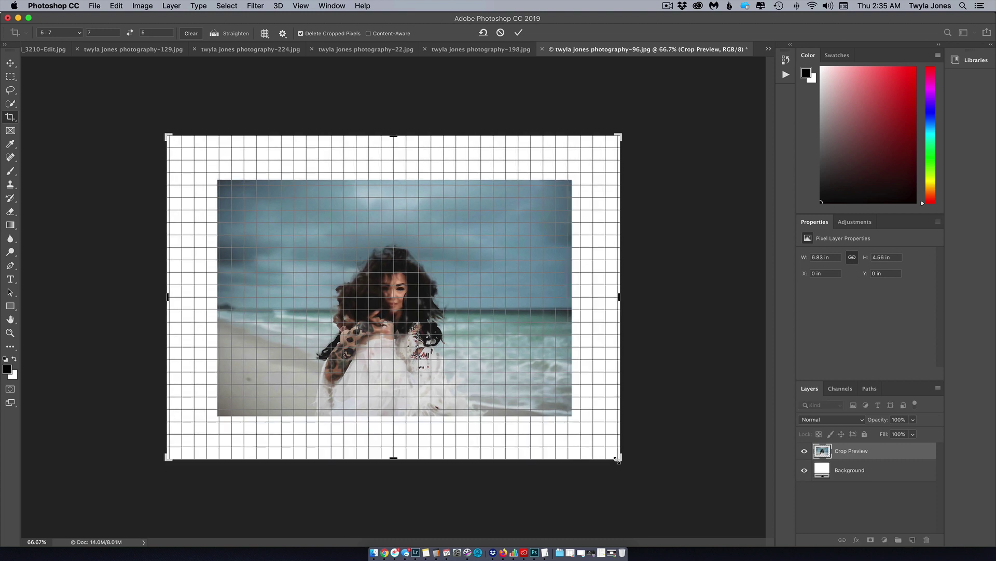
click(519, 34)
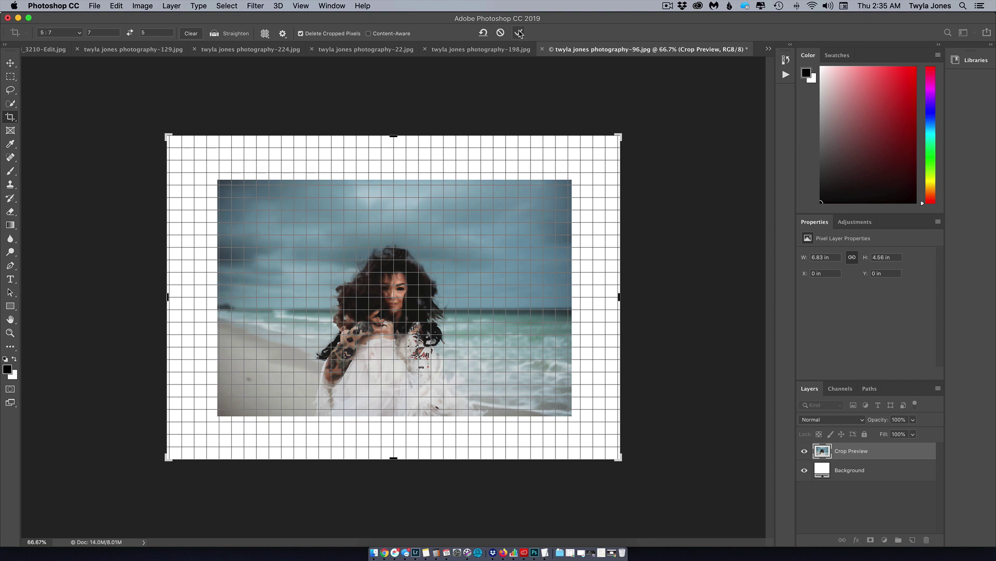
click(520, 34)
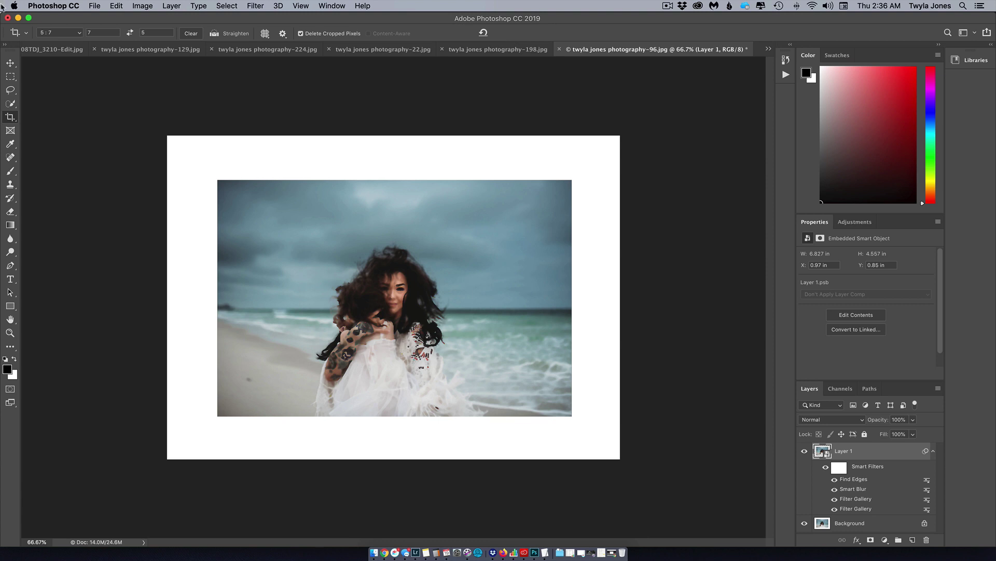
- Place Watercolor Paper Background 1.jpg into the document as an embedded image
click(96, 6)
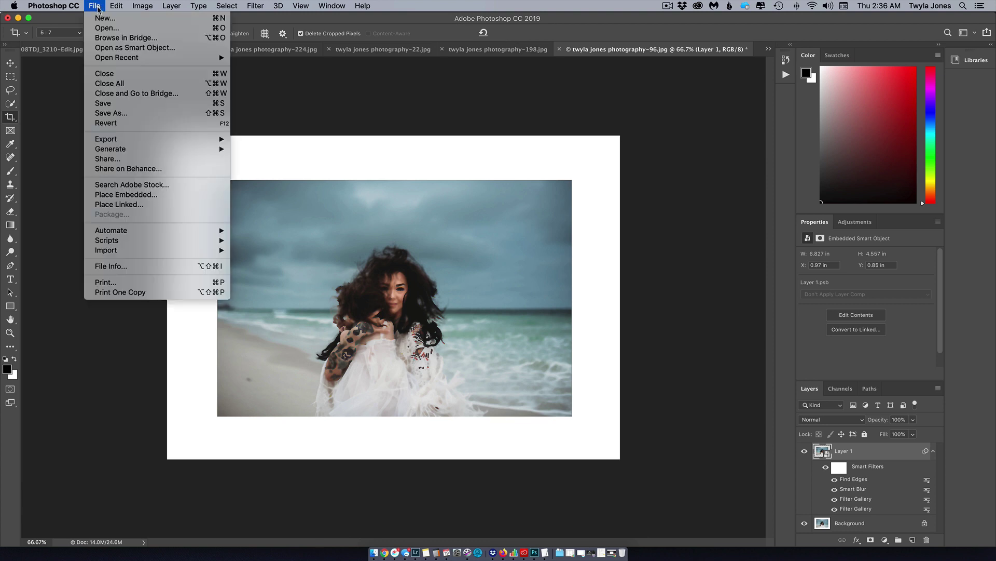
click(148, 196)
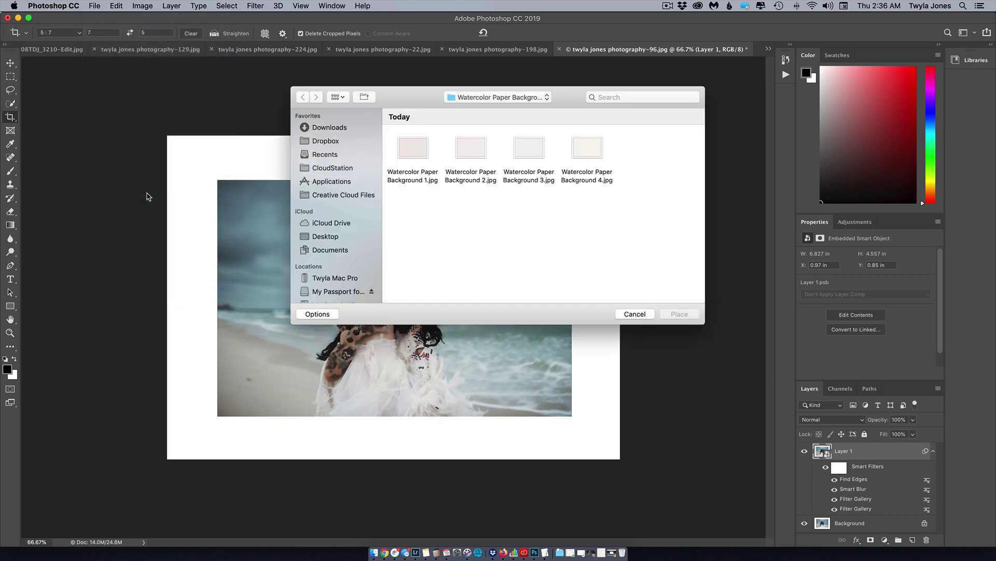
click(419, 153)
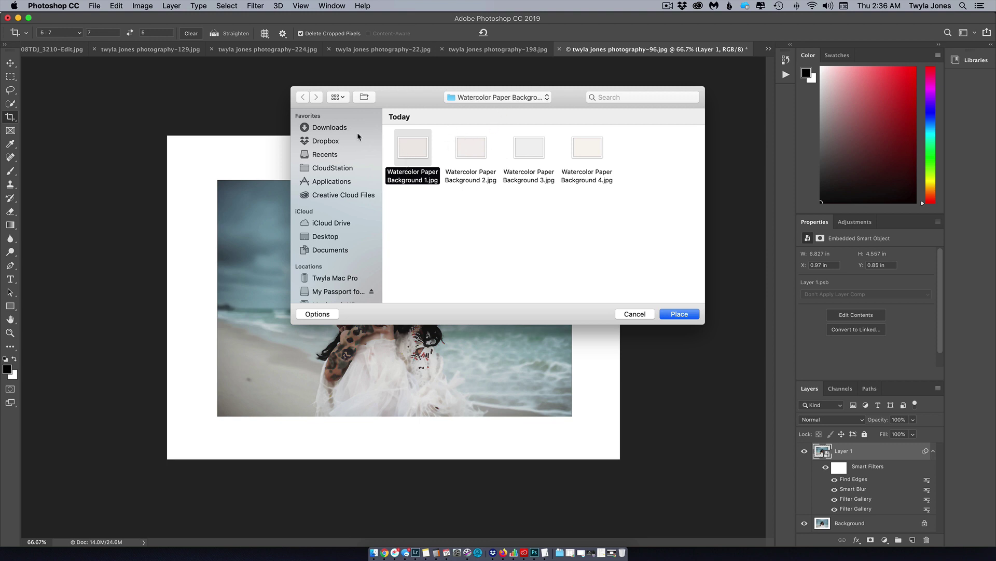
click(482, 151)
click(541, 150)
click(405, 140)
click(461, 145)
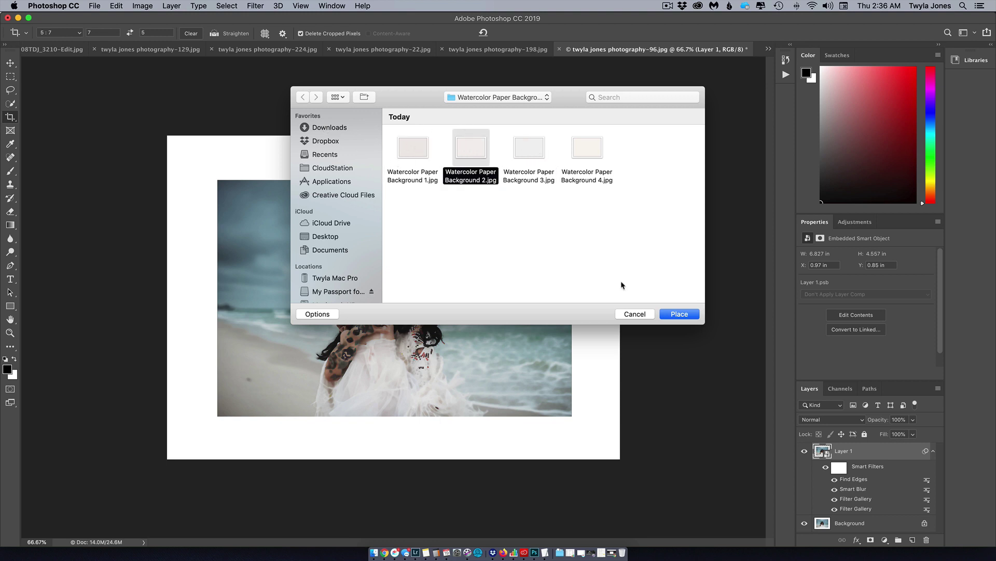
click(421, 146)
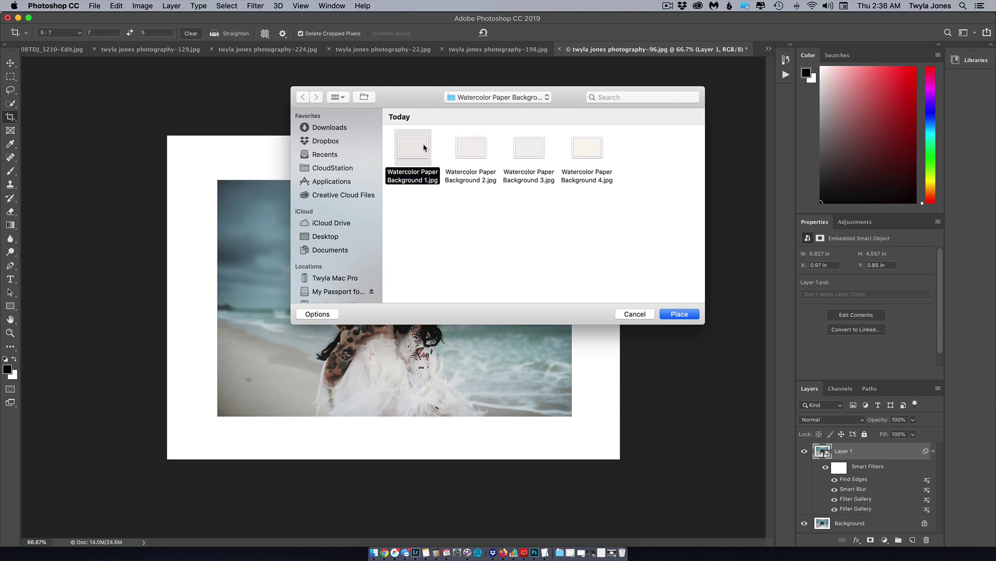
click(685, 314)
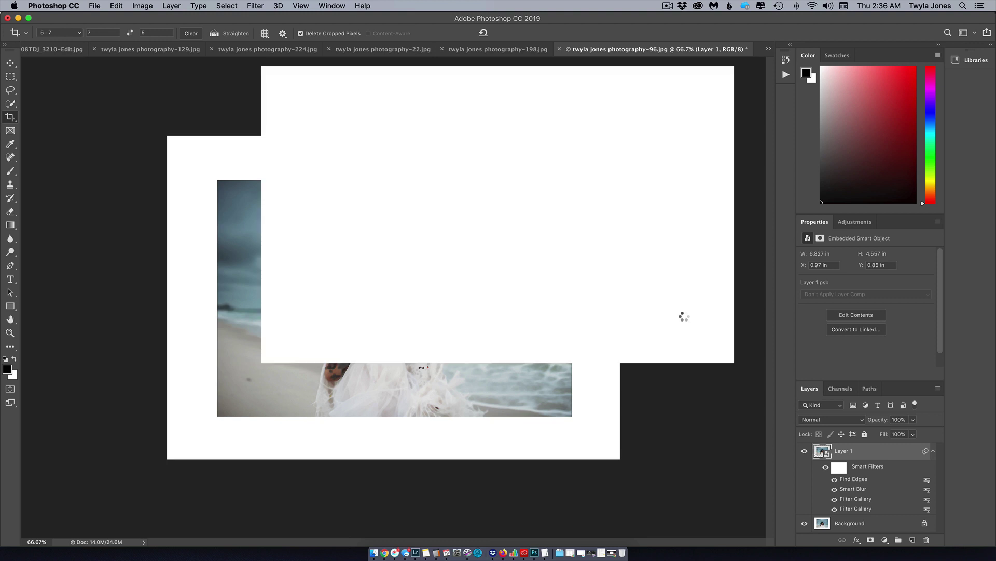
- Scale the placed watercolor paper to about 47.2% so it covers the whole canvas, and commit the placement
drag(436, 268, 436, 266)
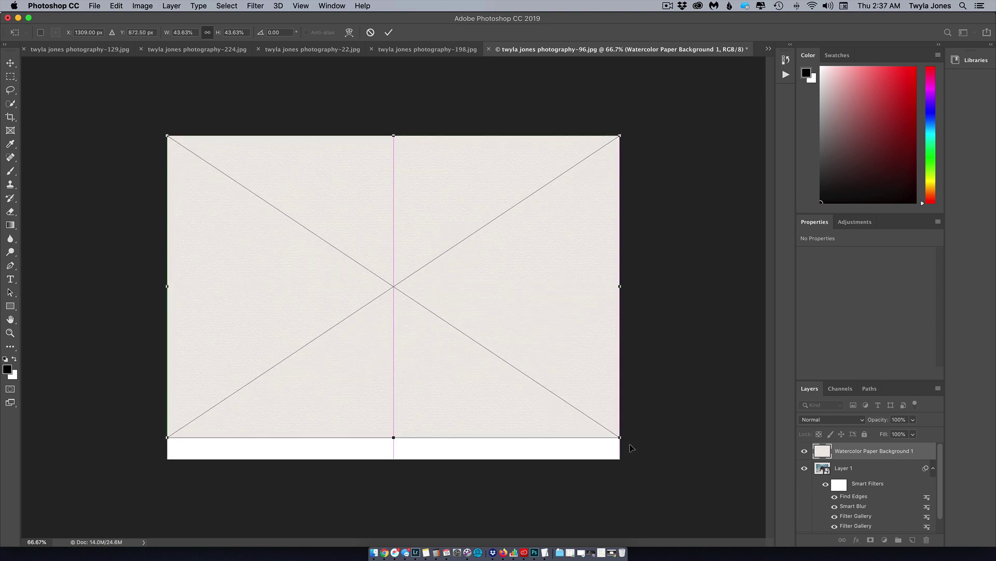
drag(622, 437, 660, 472)
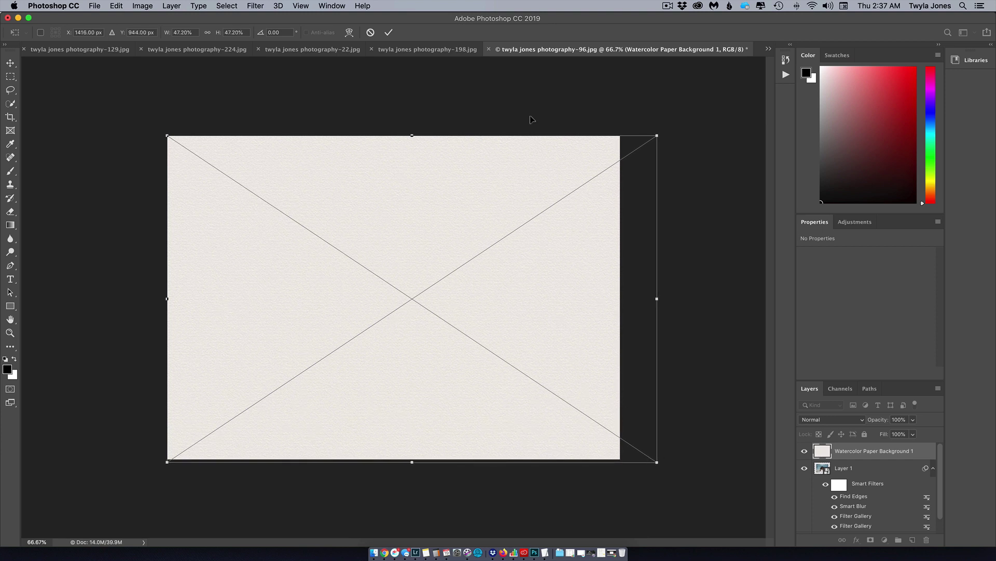
click(390, 32)
key(c)
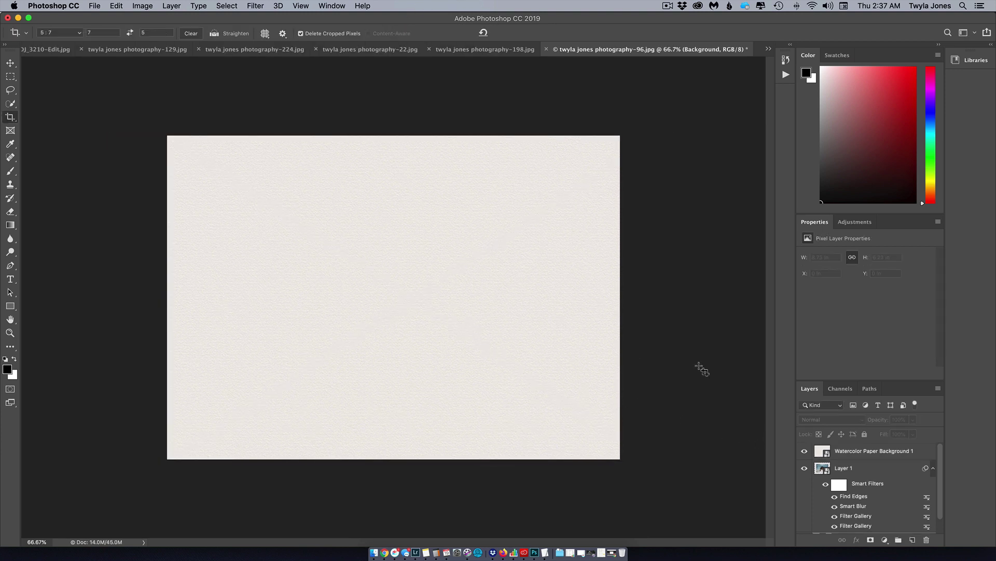
- Set the Watercolor Paper Background 1 layer's blending mode to Multiply
click(864, 454)
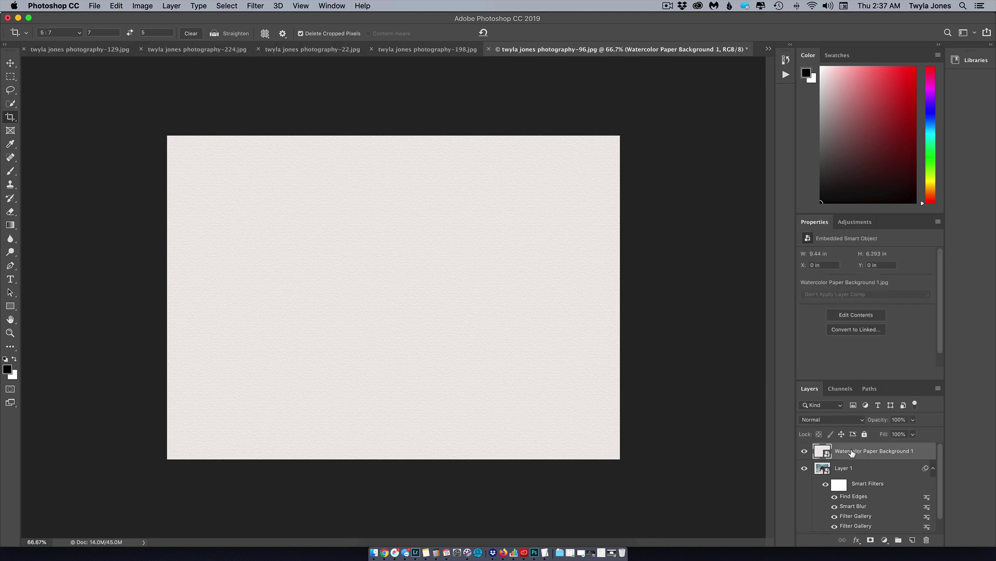
click(862, 421)
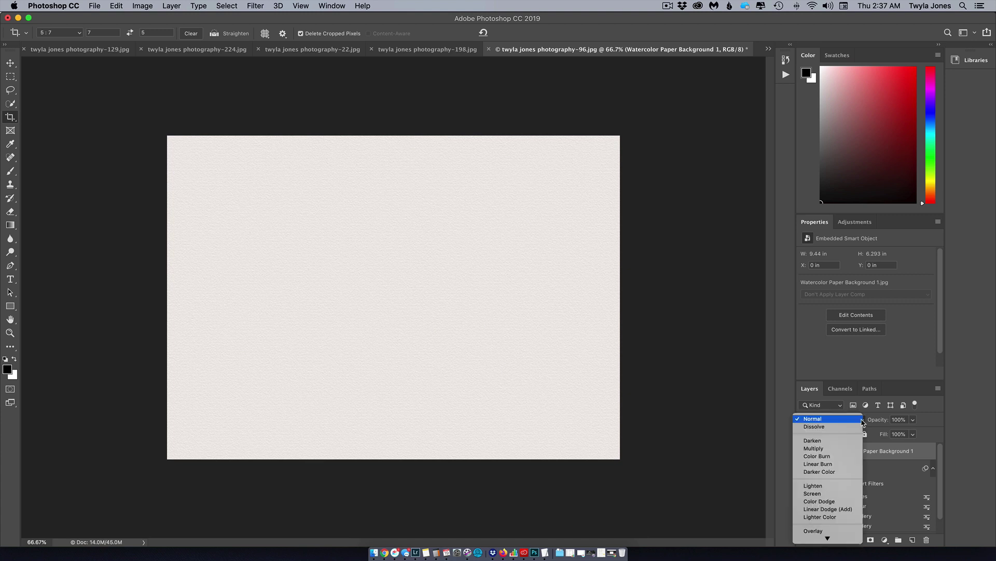
click(851, 448)
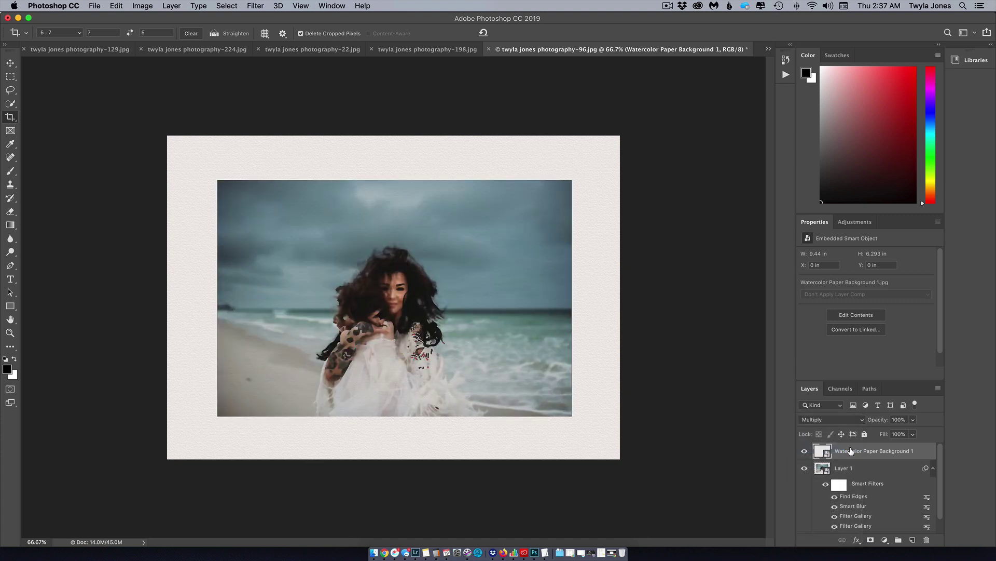
- Add a layer mask to the Background layer and invert the mask to black
scroll(892, 492, down, 1)
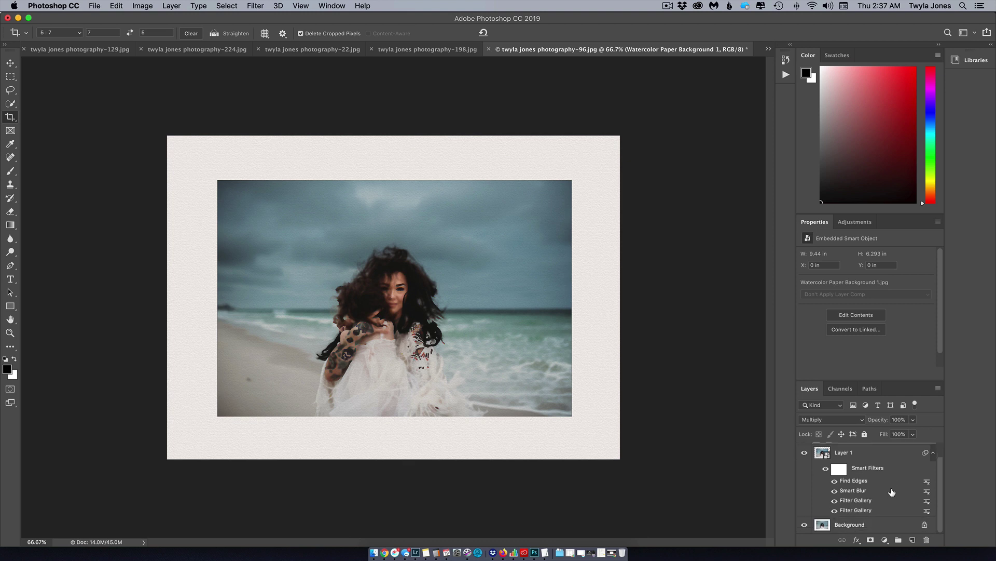
click(872, 528)
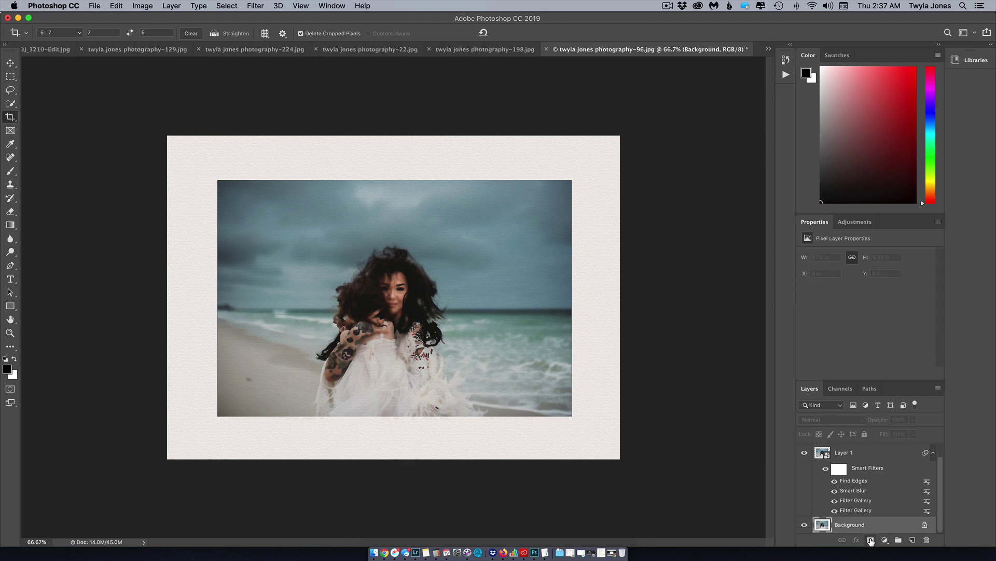
click(871, 541)
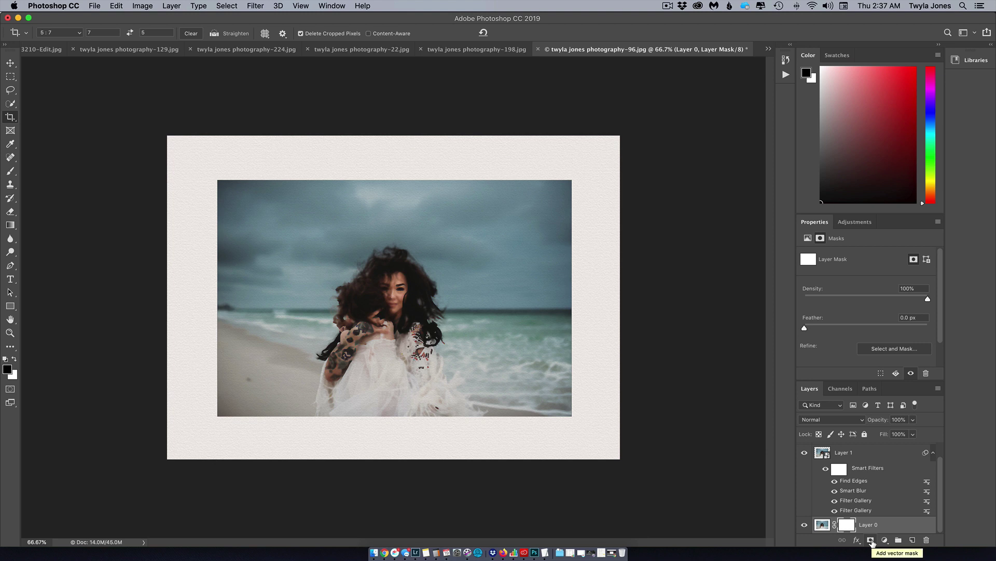
key(super+i)
key(b)
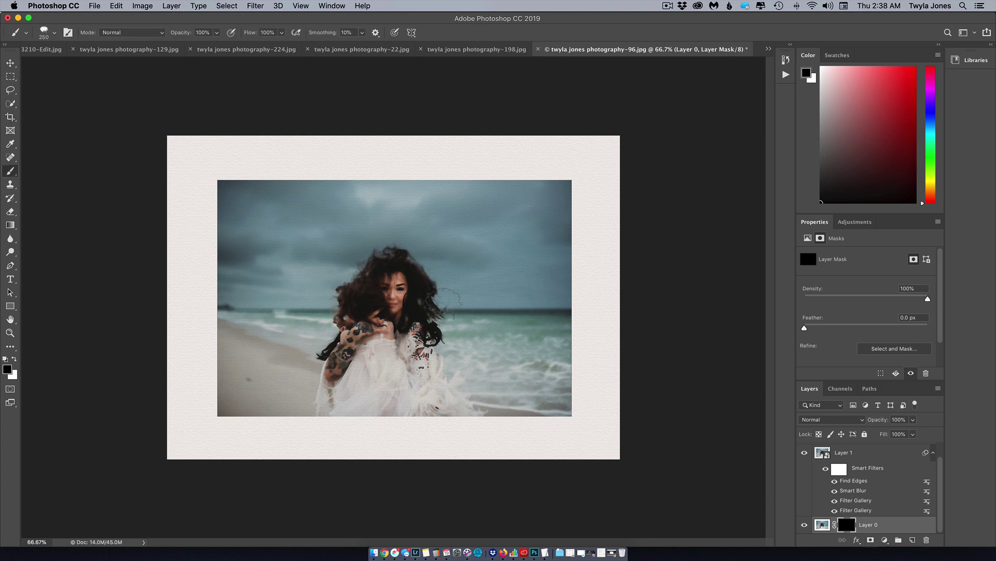
- Paint white over the couple's faces on the bottom layer's mask with the 250 px brush, checking it with Layer 1 temporarily hidden
click(14, 359)
mouse_move(387, 317)
mouse_down()
mouse_move(403, 275)
mouse_move(407, 290)
mouse_move(399, 270)
mouse_move(363, 306)
mouse_up()
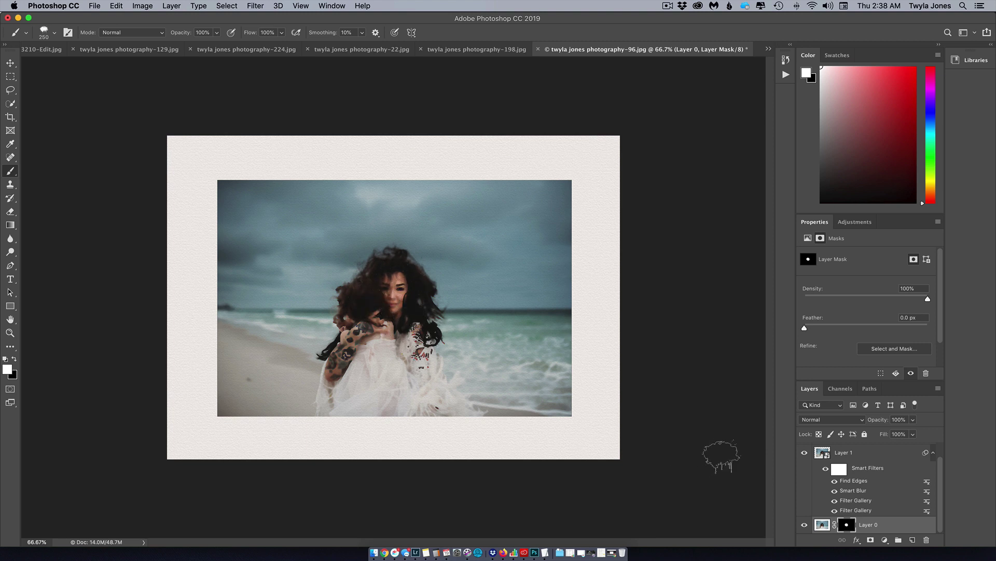
click(806, 455)
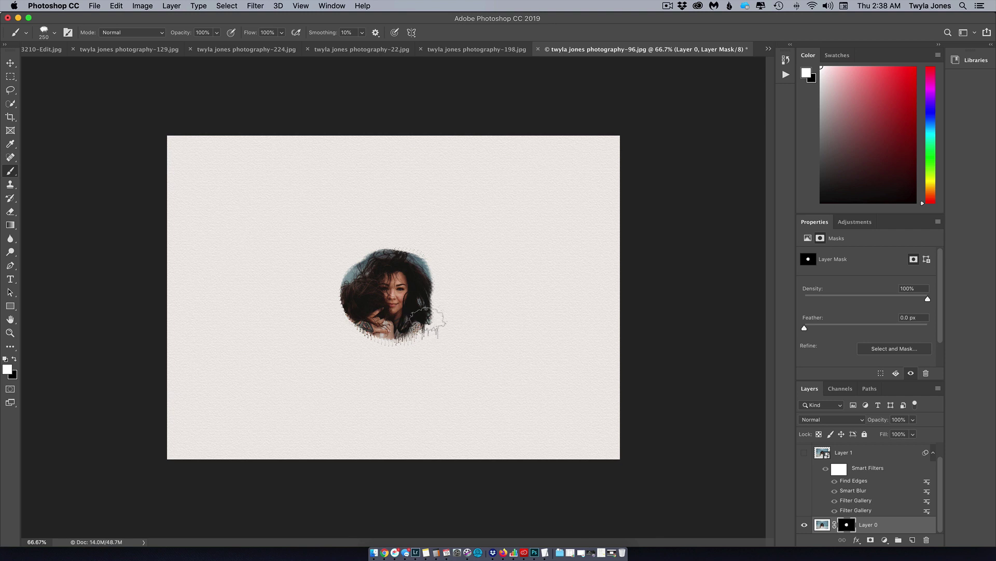
click(804, 453)
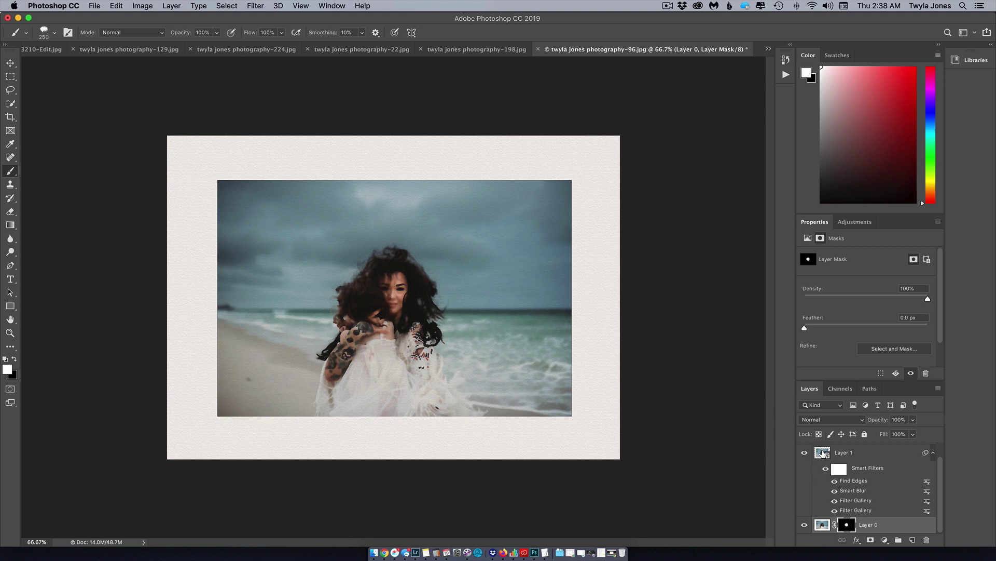
- Add a layer mask to Layer 1 and invert the mask to black
click(823, 454)
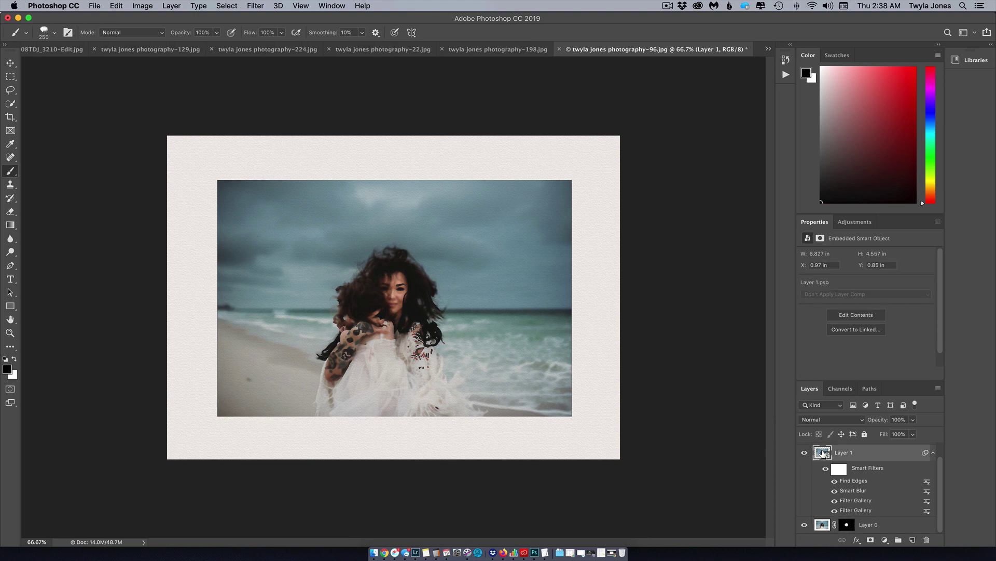
click(870, 541)
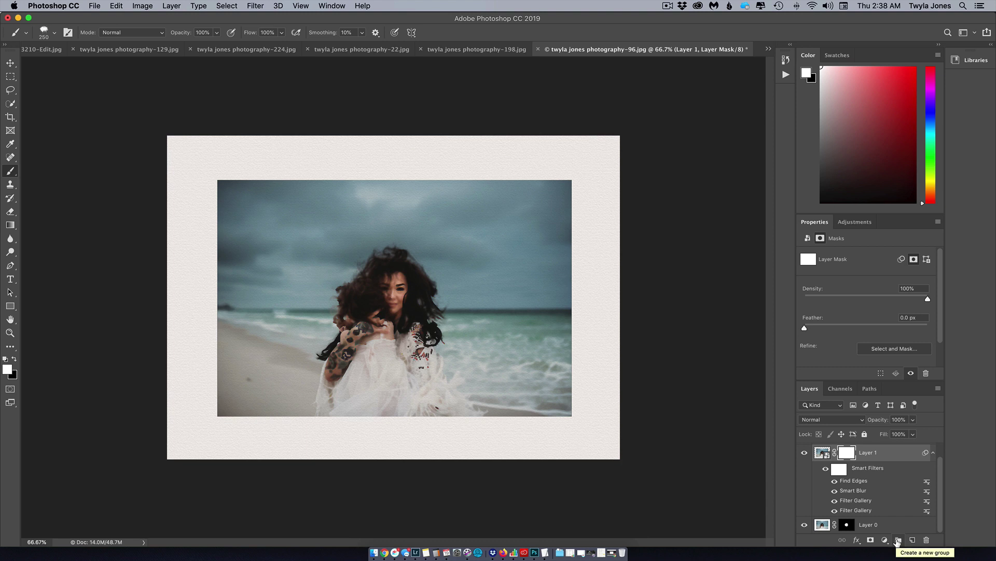
key(super+i)
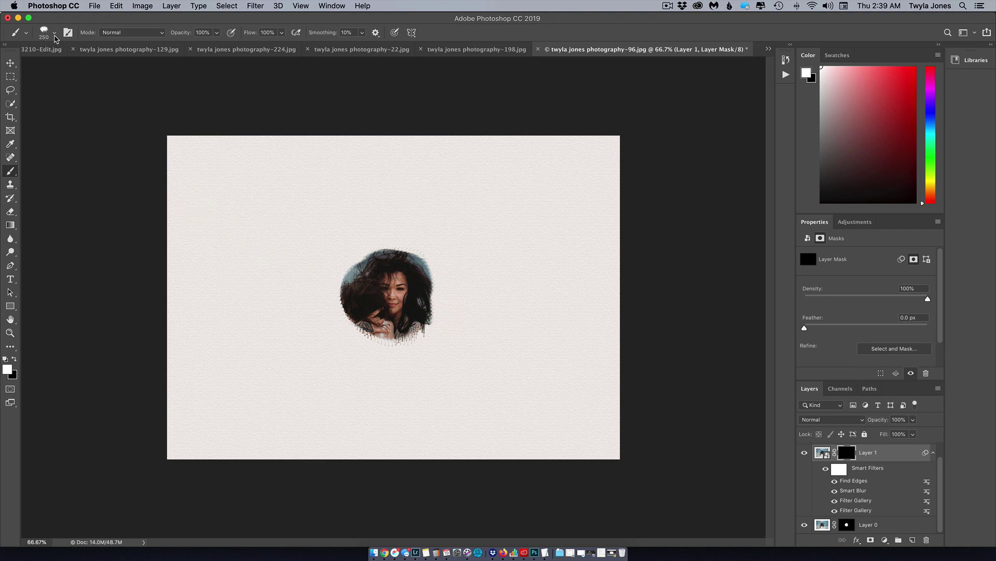
- Stamp Watercolor Masks brush 24 at 1760 px in white on Layer 1's mask, centred over the couple
click(54, 35)
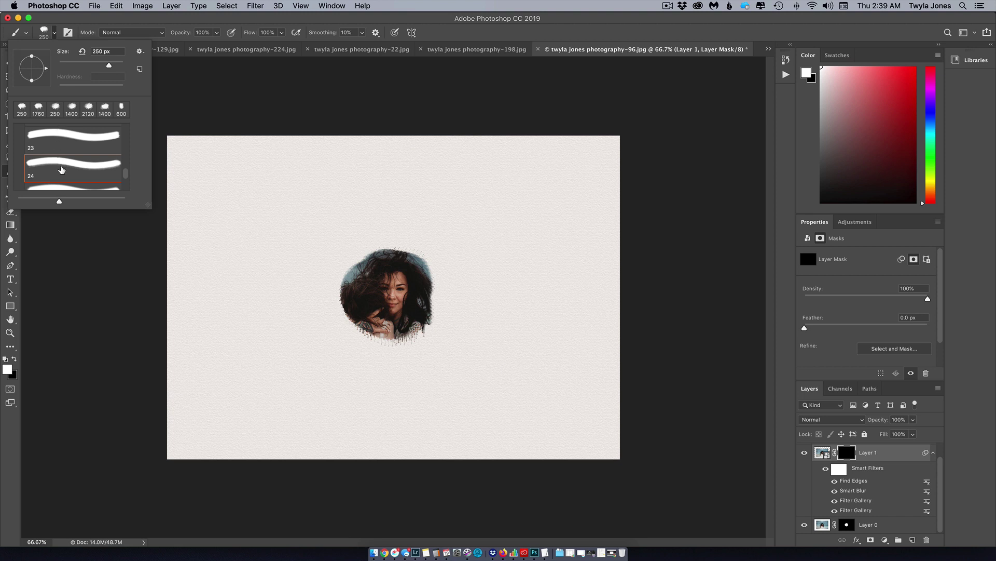
drag(128, 177, 128, 134)
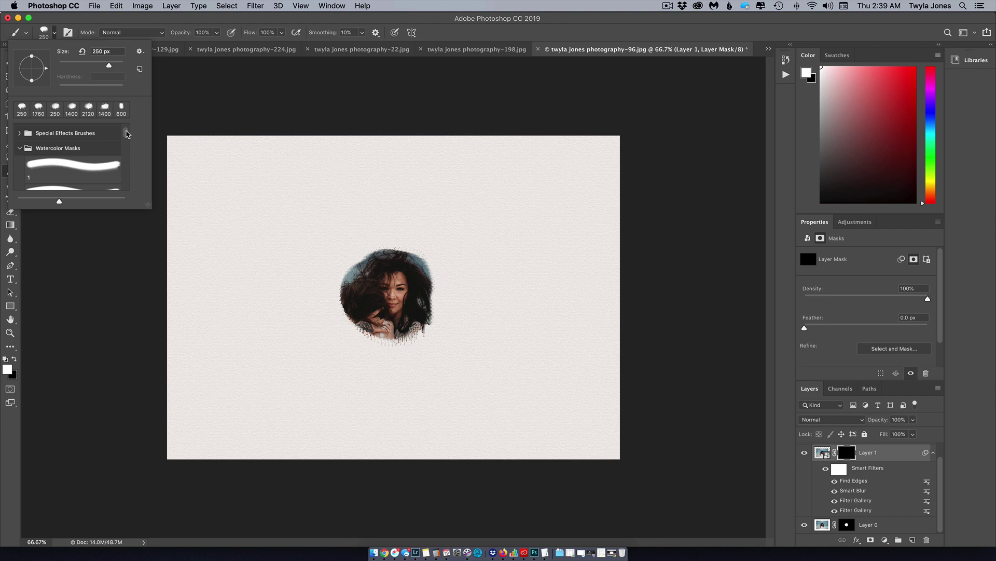
drag(127, 133, 126, 177)
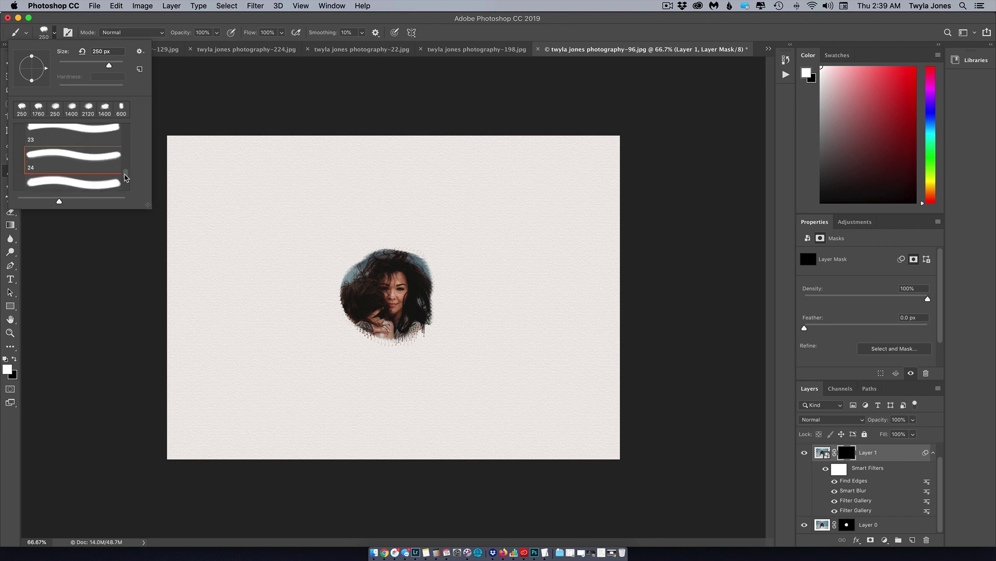
click(85, 164)
drag(123, 66, 121, 66)
drag(120, 66, 119, 67)
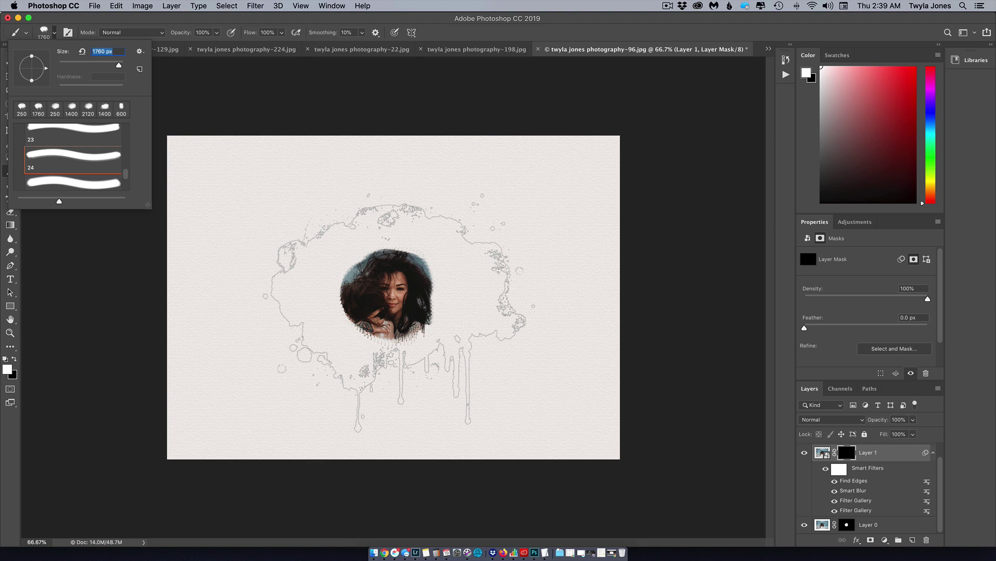
click(397, 306)
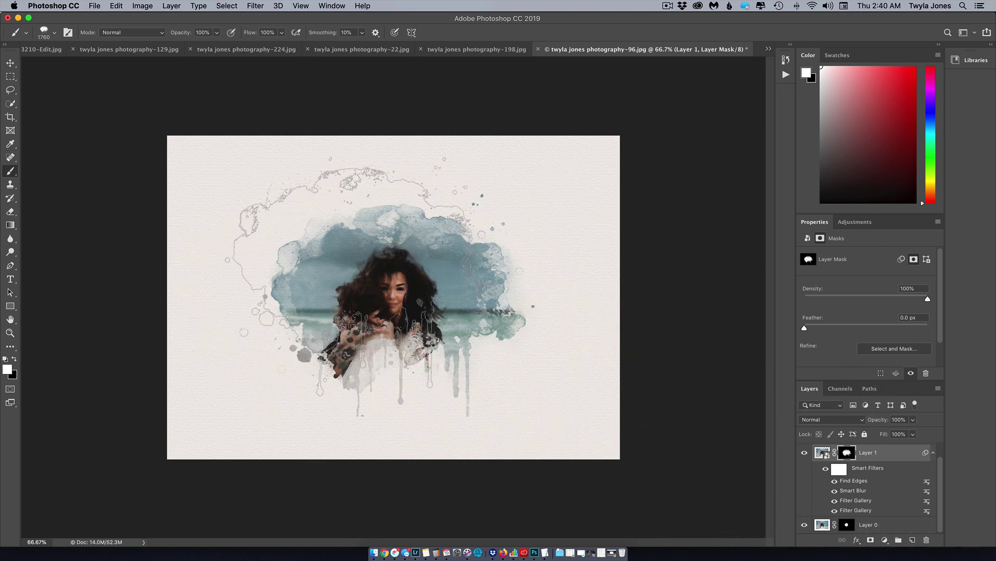
click(382, 288)
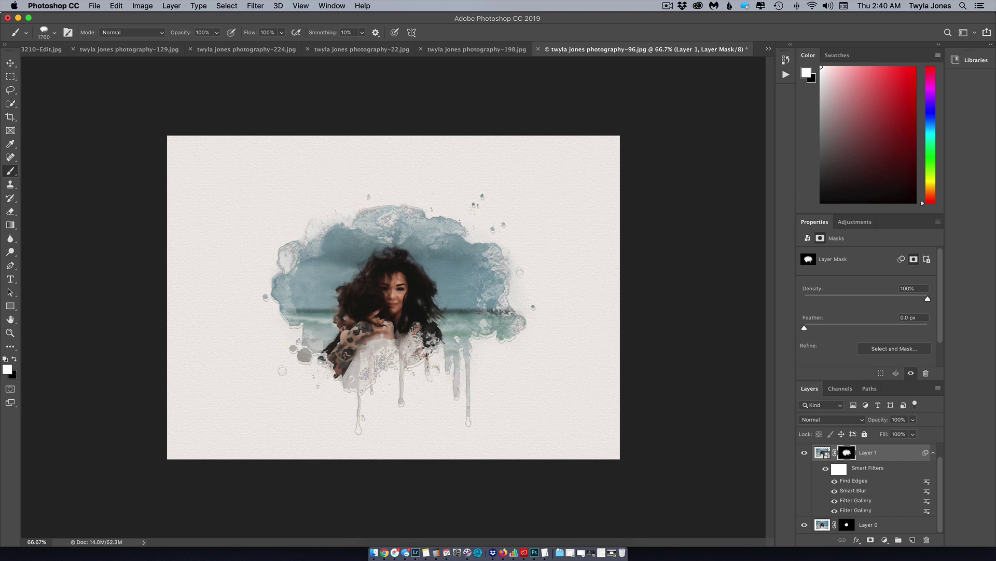
- Paint black over the faces on Layer 1's mask with the brush reduced to 200 px, exposing the sharp photo underneath
key(x)
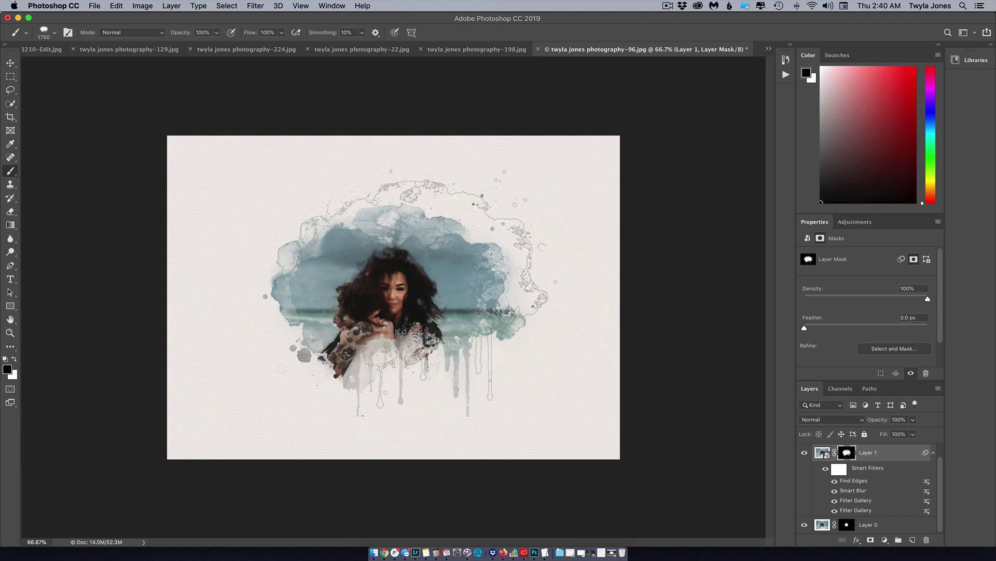
key(bracketleft)
key(bracketleft)
key(bracketleft)
key(bracketleft)
key(bracketleft)
key(bracketleft)
key(bracketleft)
key(bracketleft)
key(bracketleft)
key(bracketleft)
key(bracketleft)
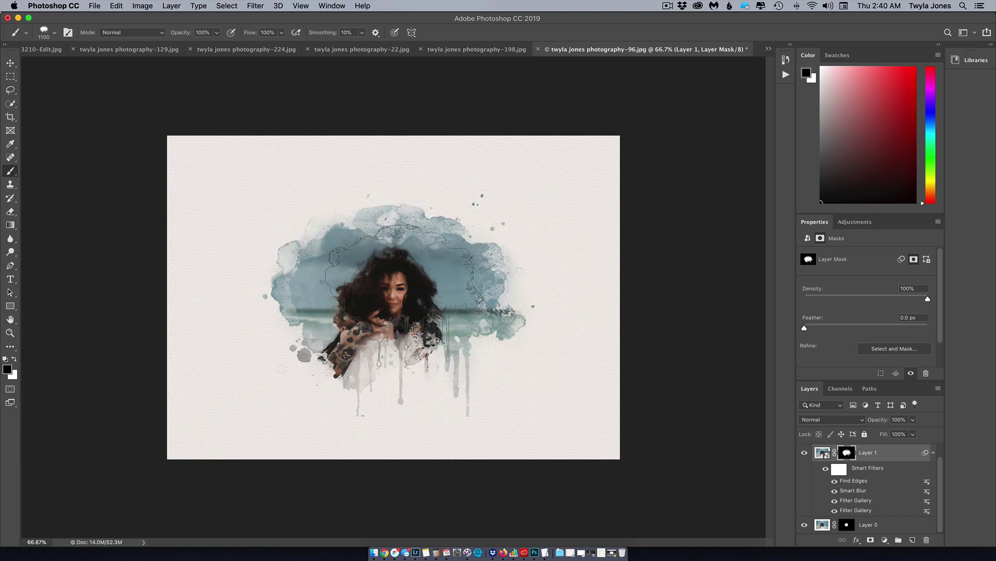
key(bracketleft)
key(bracketleft)
key(bracketleft)
key(bracketleft)
key(bracketleft)
key(bracketleft)
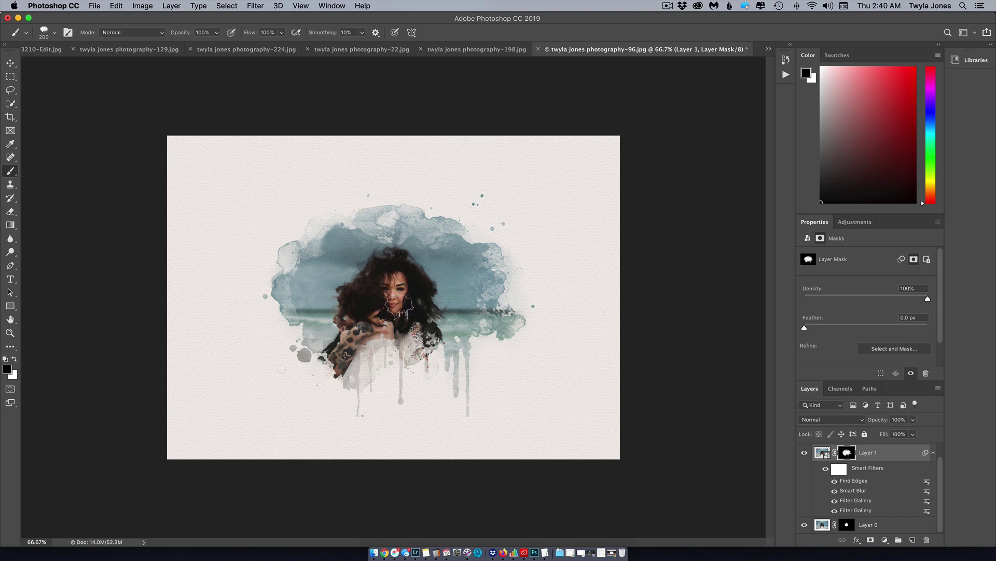
click(480, 285)
- Choose watercolor mask brush 18 and set its size to 2120 px
click(55, 33)
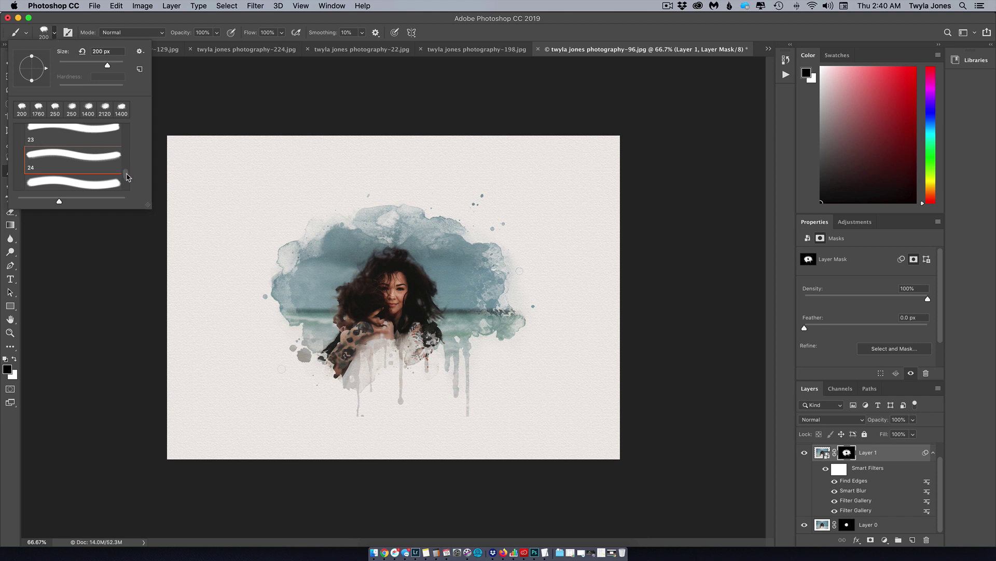
drag(127, 174, 127, 166)
scroll(127, 169, up, 2)
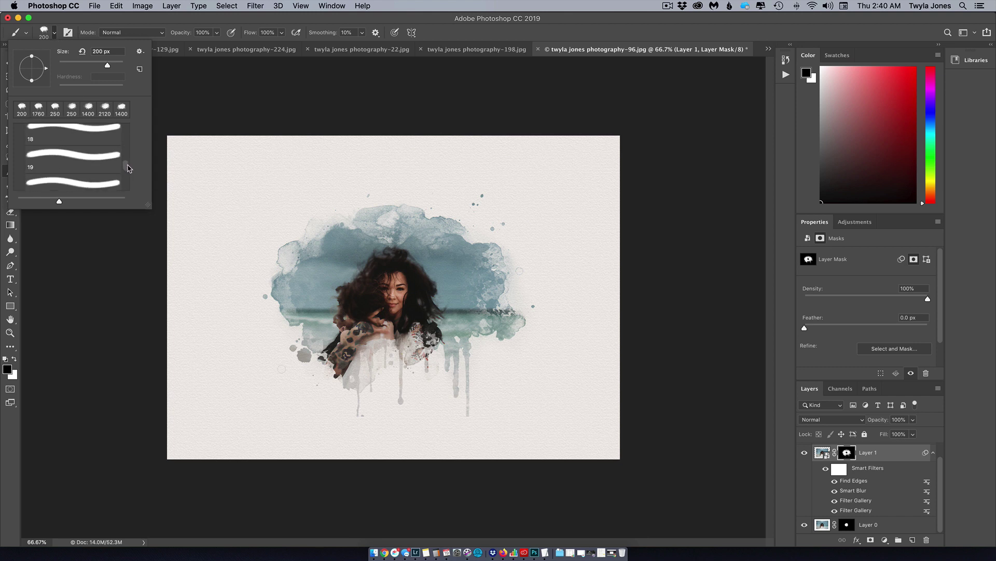
click(103, 135)
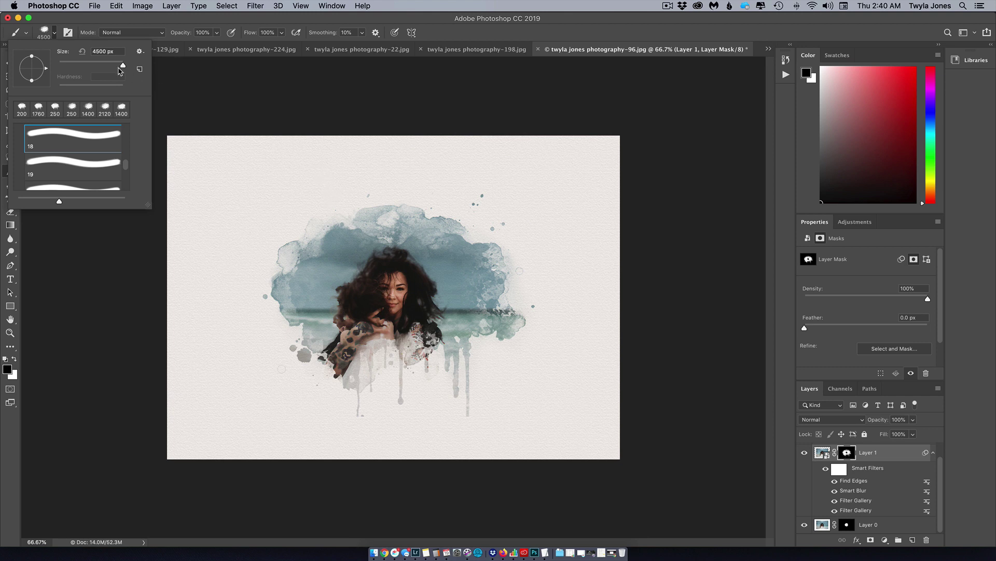
drag(123, 68, 119, 65)
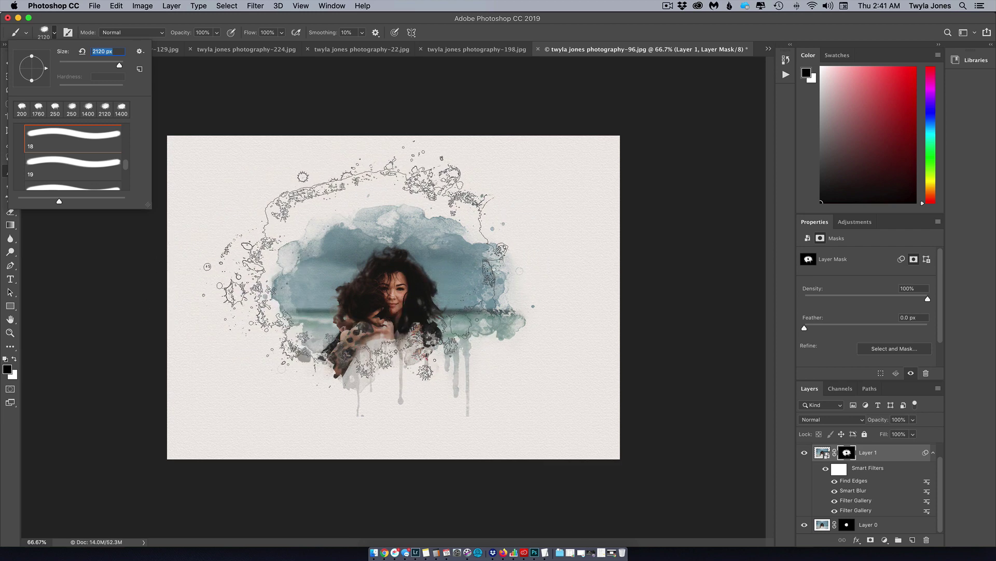
click(361, 275)
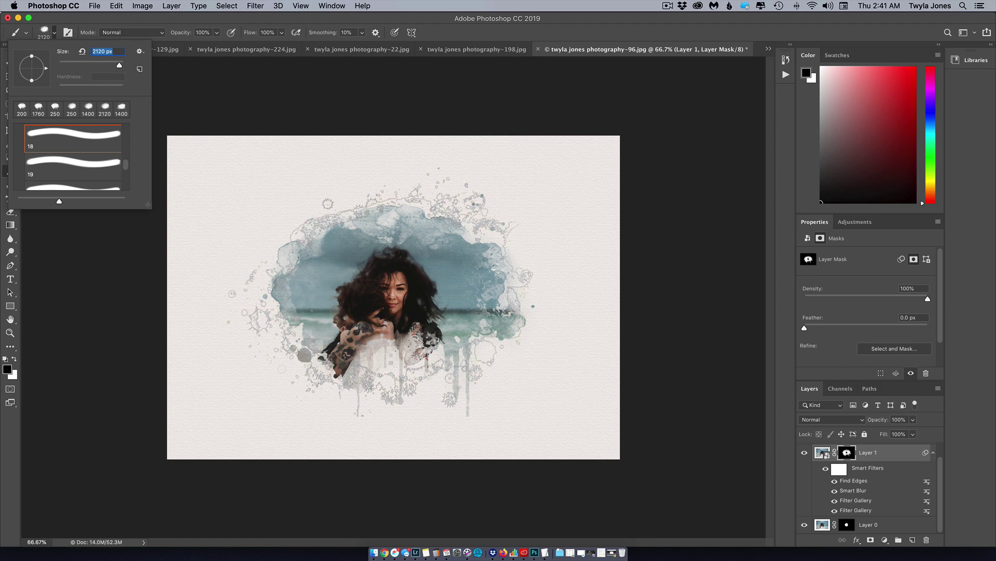
click(387, 293)
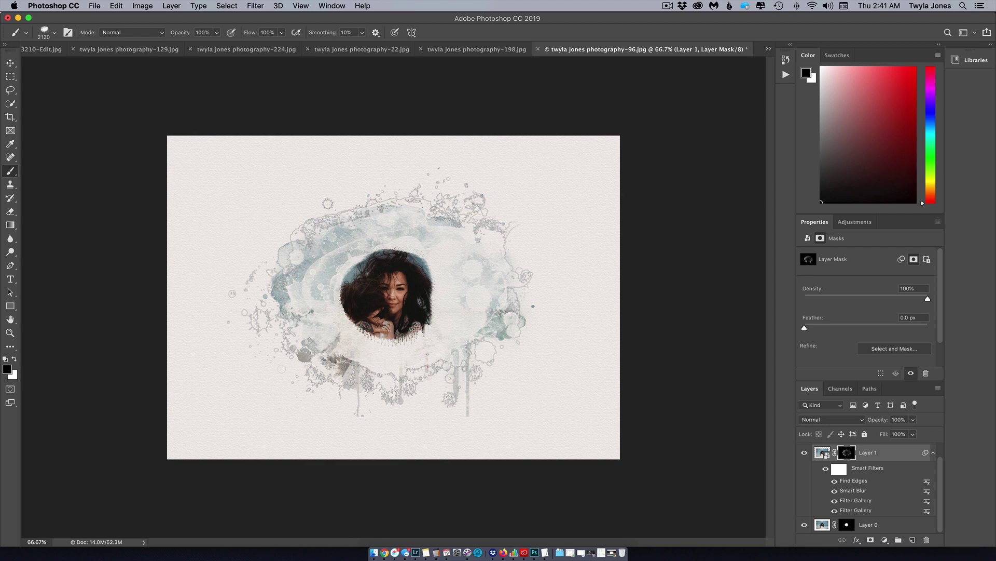
key(super+z)
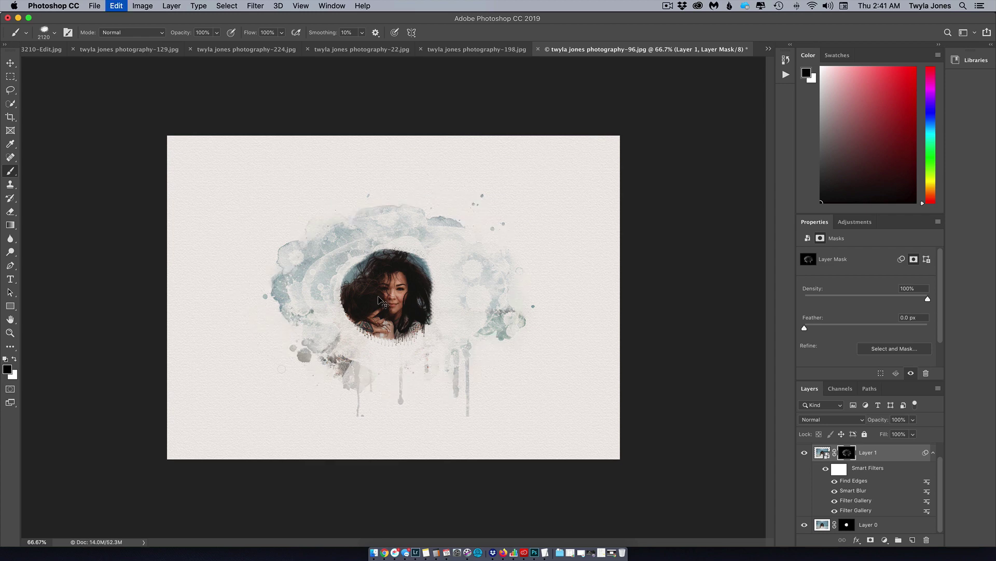
- Stamp the splatter brush in white over the couple on Layer 1's mask to extend the painted edges
key(x)
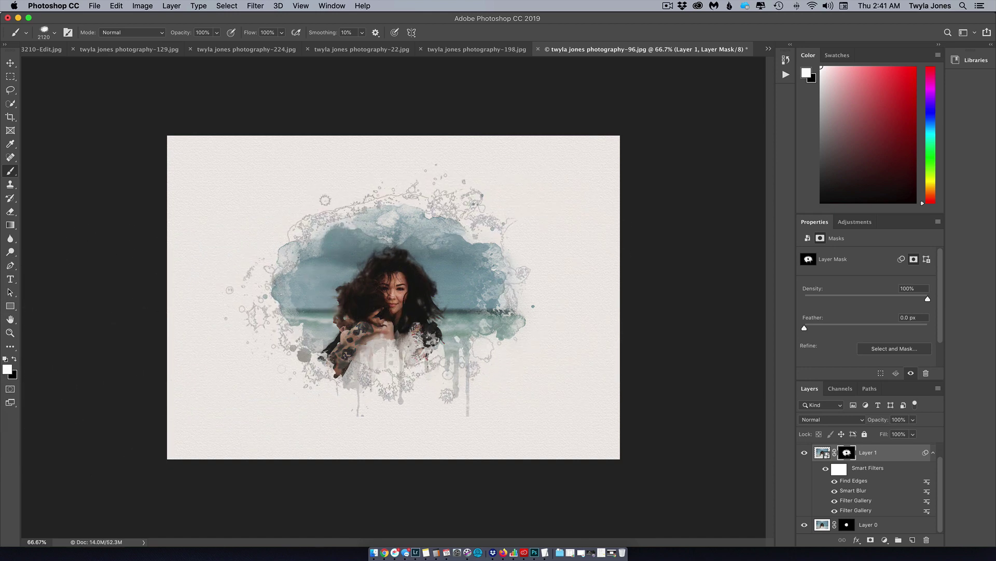
click(381, 291)
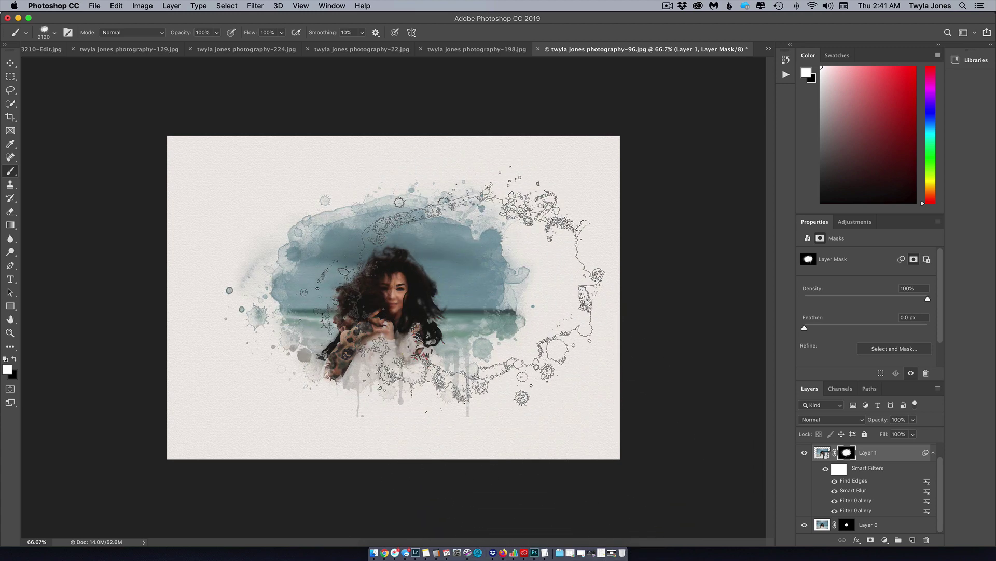
click(455, 292)
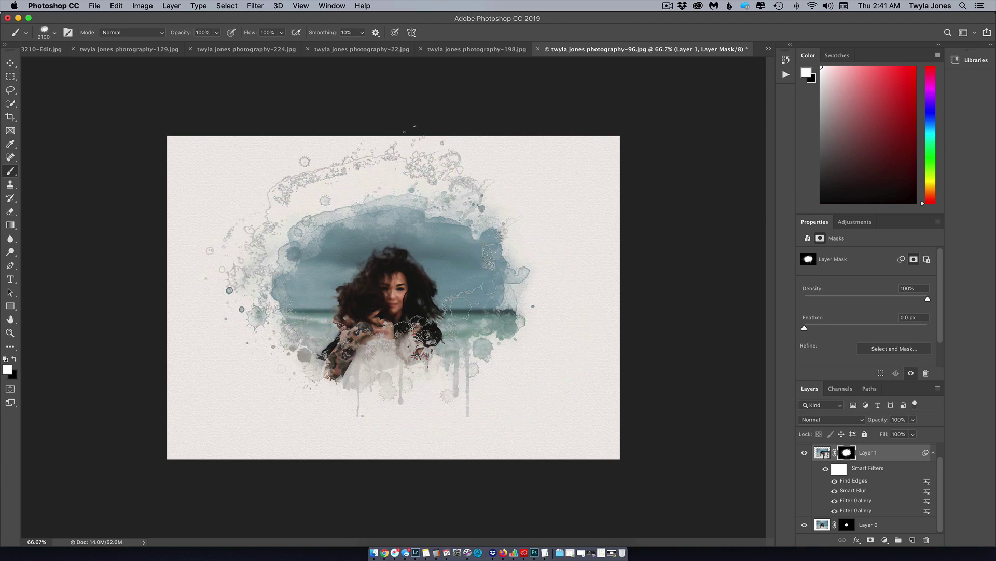
- Mask Layer 1 out over the couple's faces again, painting black with the brush reduced to 175 px
key(bracketleft)
key(bracketleft)
key(bracketleft)
key(bracketleft)
key(bracketleft)
key(bracketleft)
key(bracketleft)
key(bracketleft)
key(bracketleft)
key(bracketleft)
key(bracketleft)
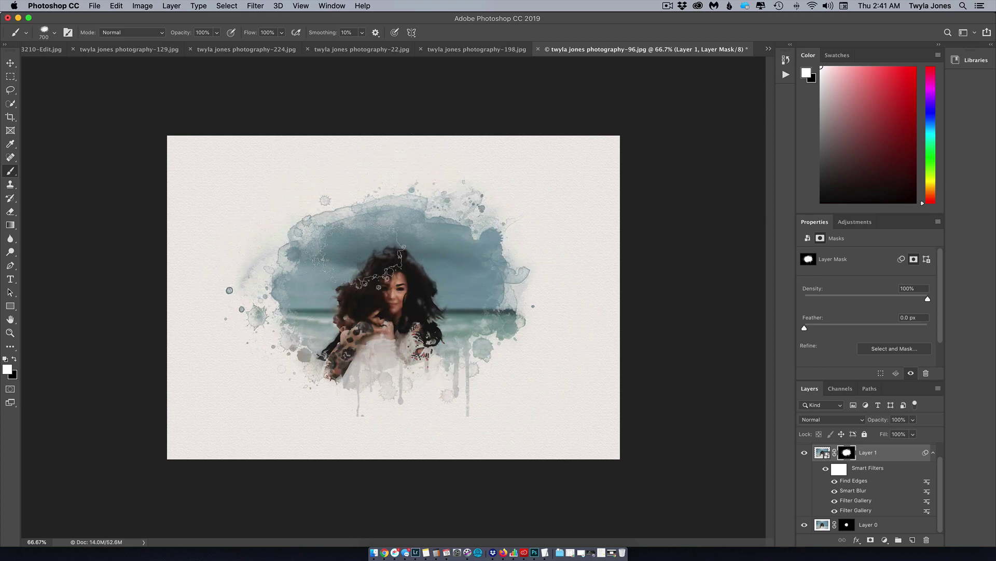
key(bracketleft)
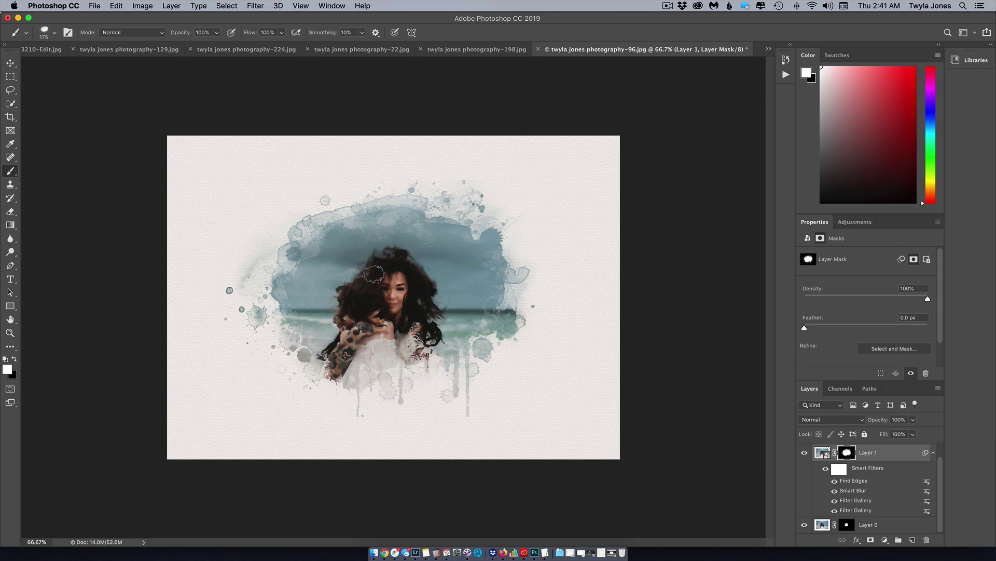
key(x)
mouse_move(380, 292)
mouse_down()
mouse_move(376, 283)
mouse_move(381, 300)
mouse_move(412, 309)
mouse_up()
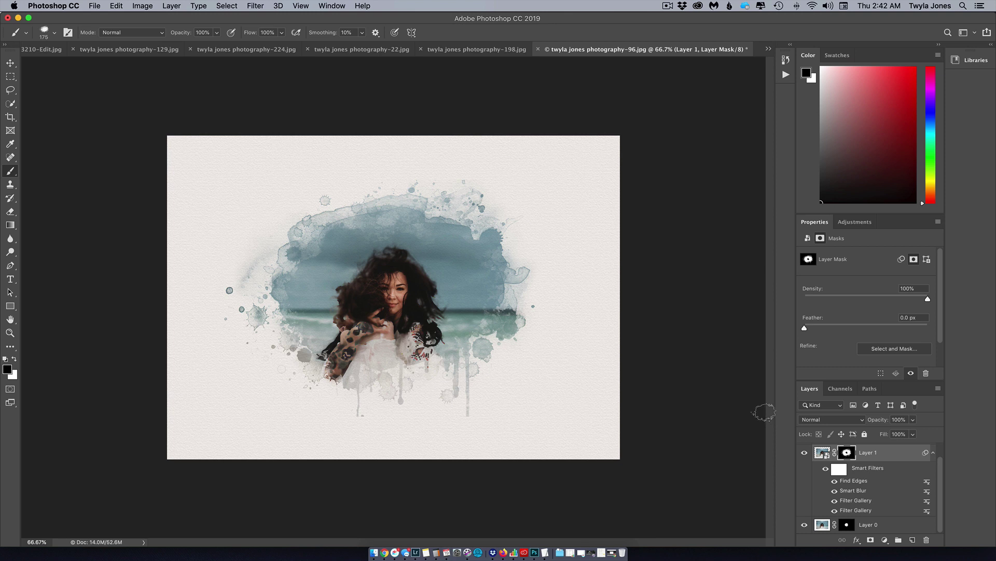
- Create a new action named "watercolor 2" in the watercolor set and start recording it
click(786, 77)
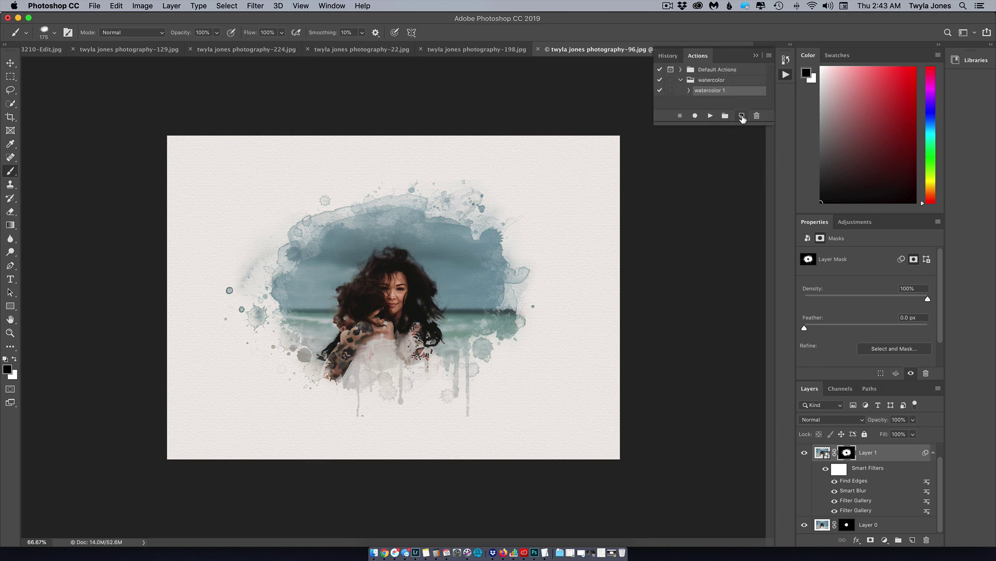
click(743, 116)
text(watercolor 2)
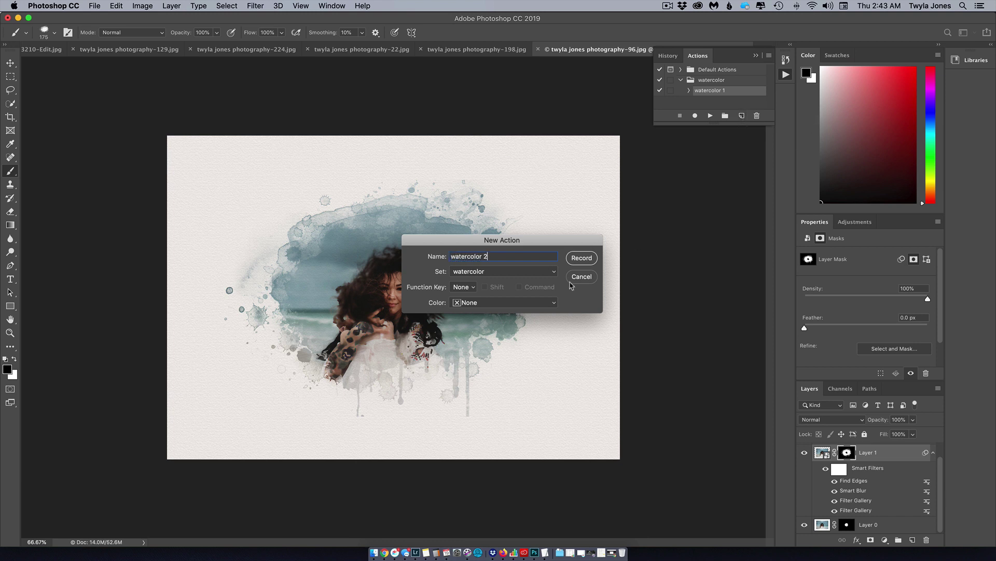
click(582, 257)
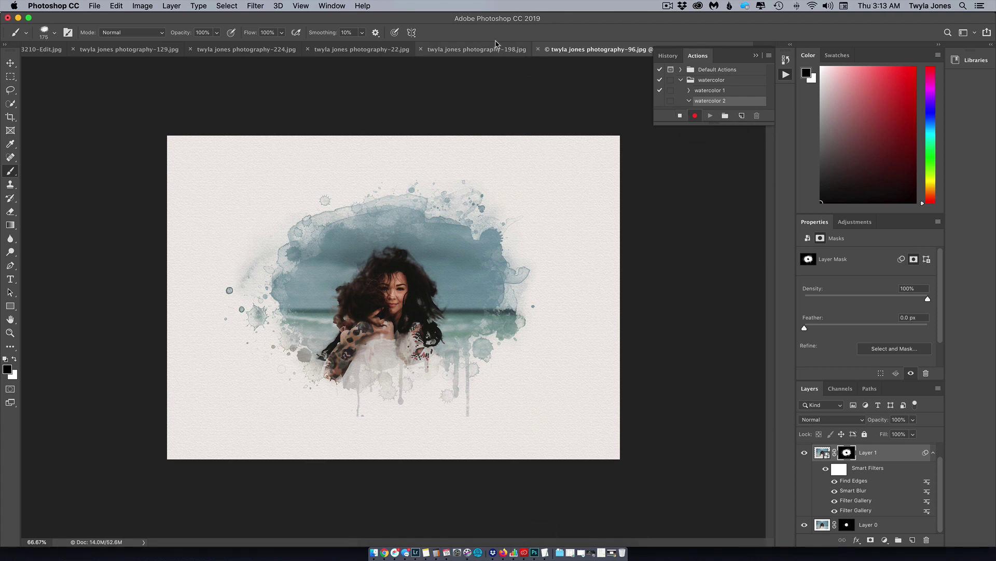
- Switch to the photography-224.jpg document of the mother and child in the beach grass and run the "watercolor 1" action on it
click(496, 50)
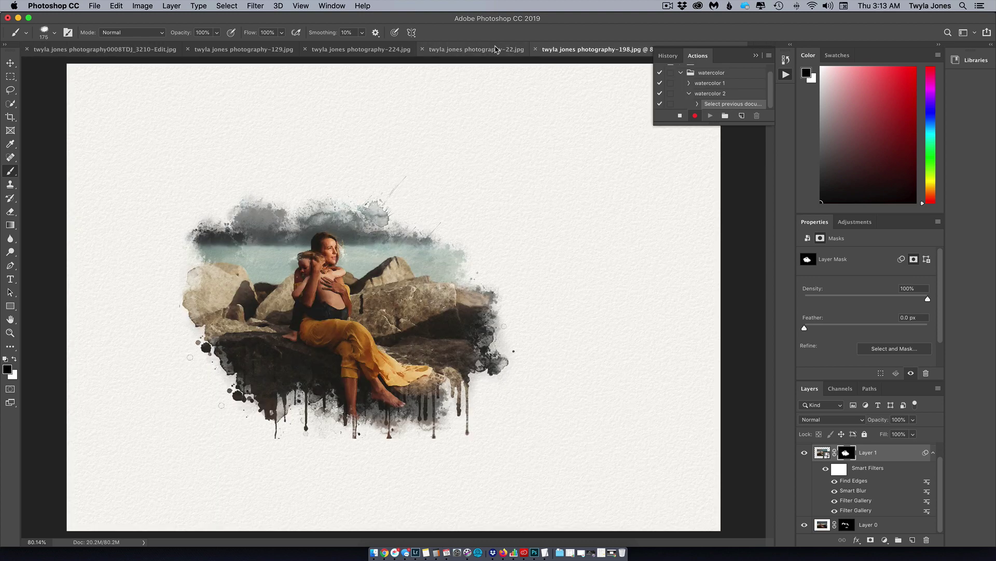
click(382, 50)
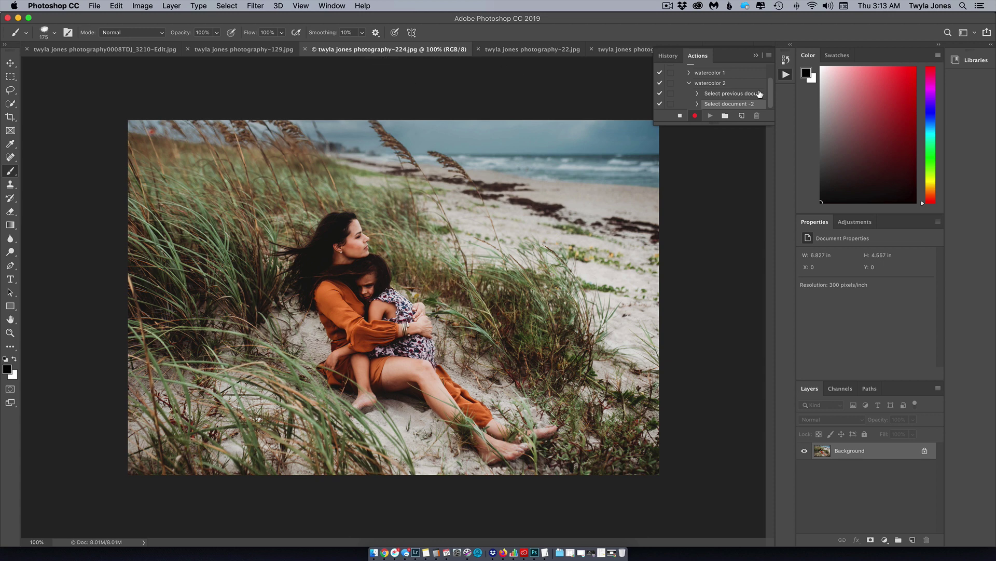
click(712, 75)
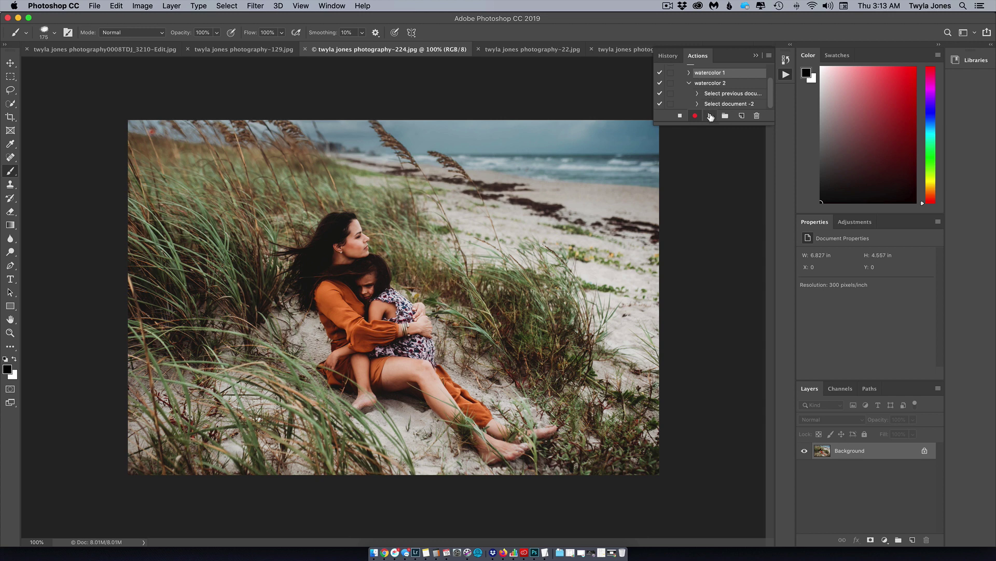
click(711, 116)
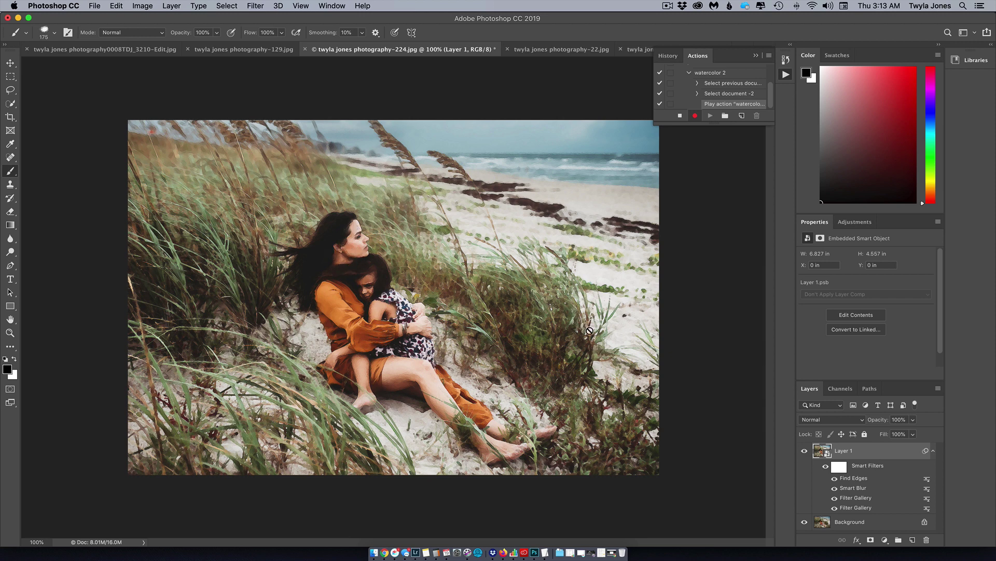
- Place Watercolor Paper Background 2.jpg as an embedded layer above the filtered photo and set its blend mode to Multiply
click(95, 6)
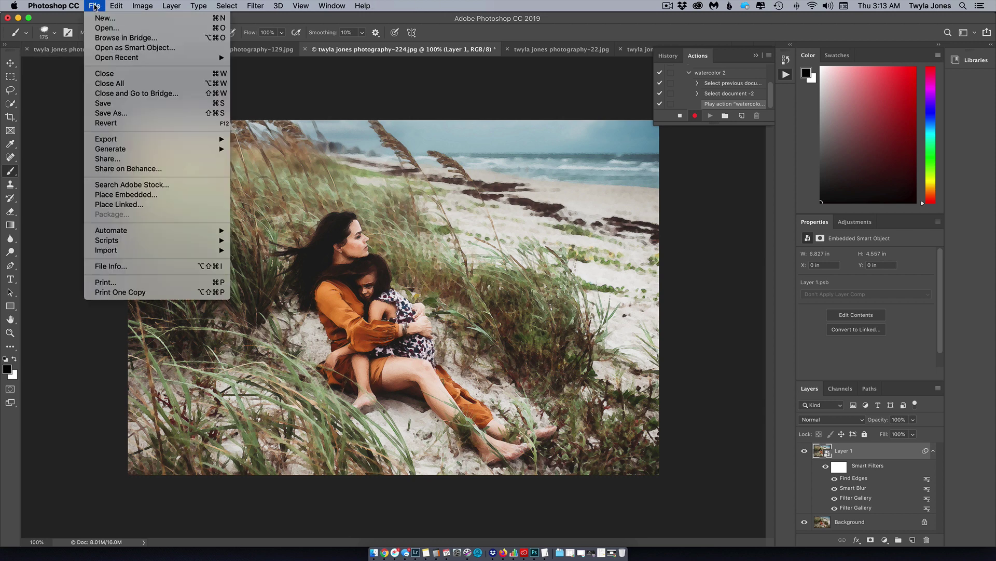
click(134, 195)
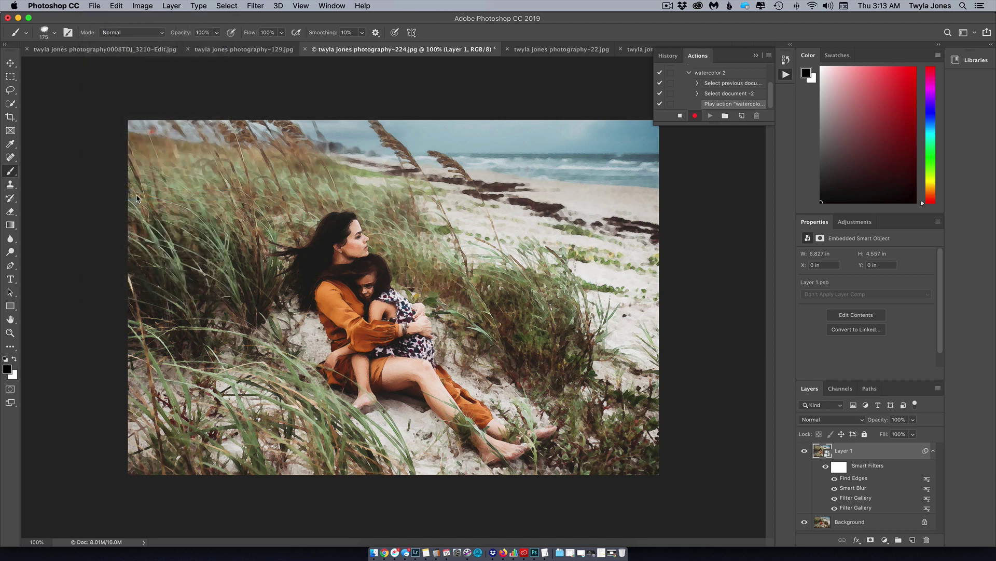
click(480, 148)
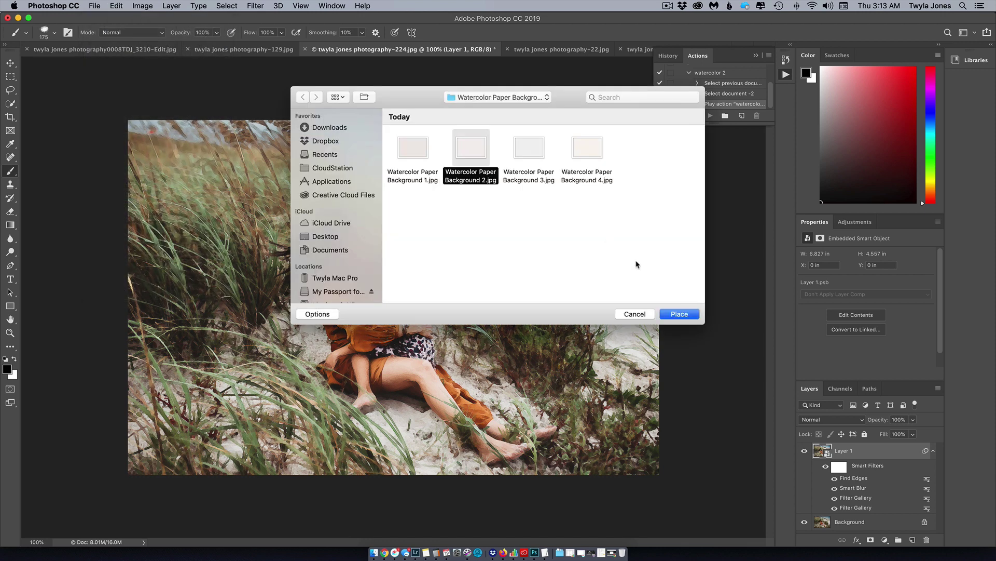
click(670, 313)
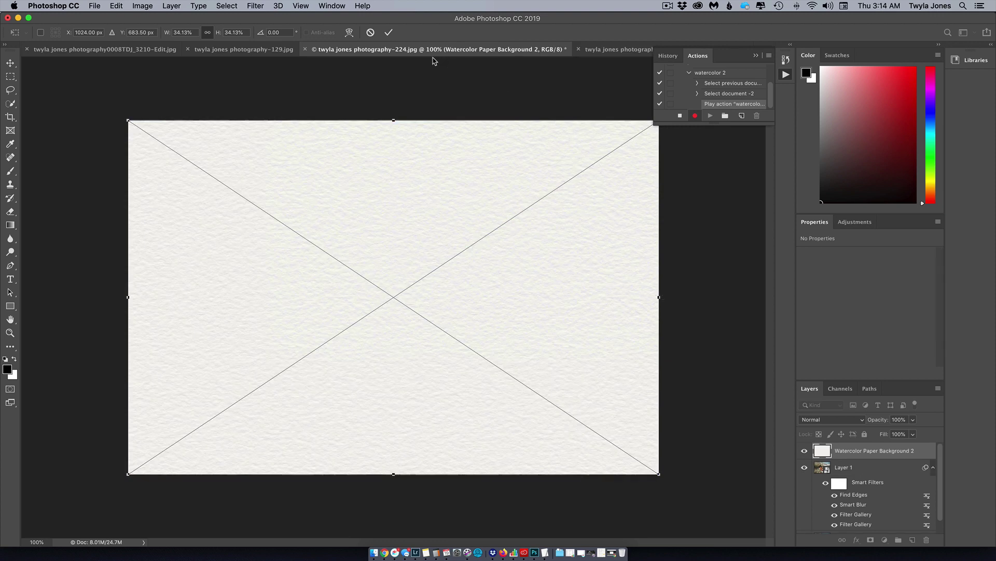
click(389, 32)
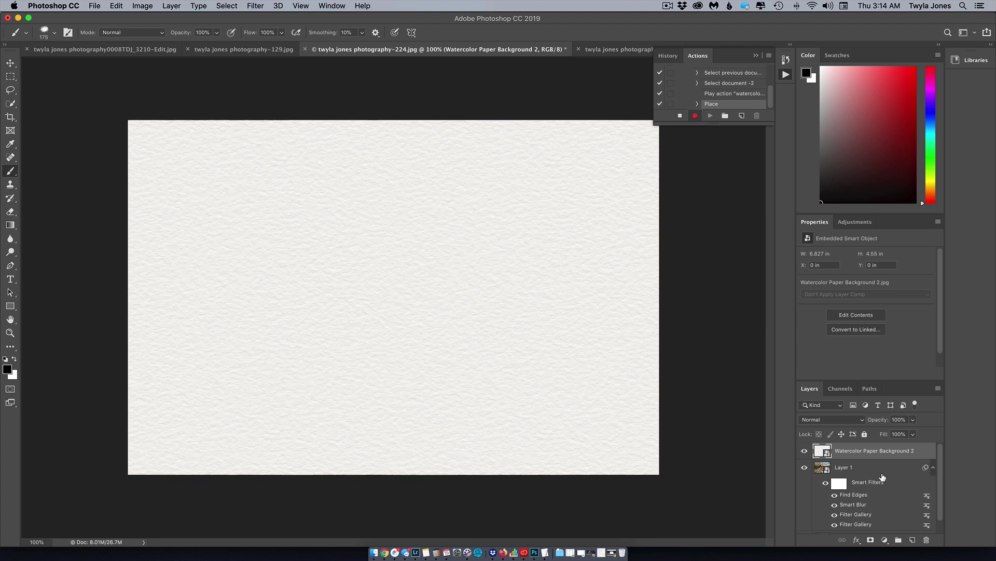
click(861, 423)
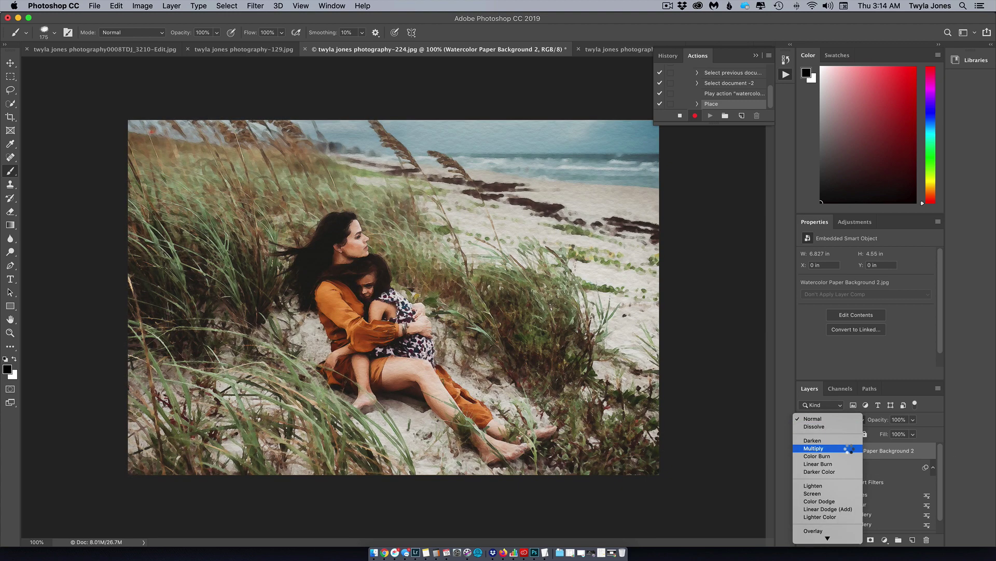
click(849, 448)
- Add a layer mask to both the Background layer and Layer 1, inverting each mask to black
scroll(884, 469, down, 1)
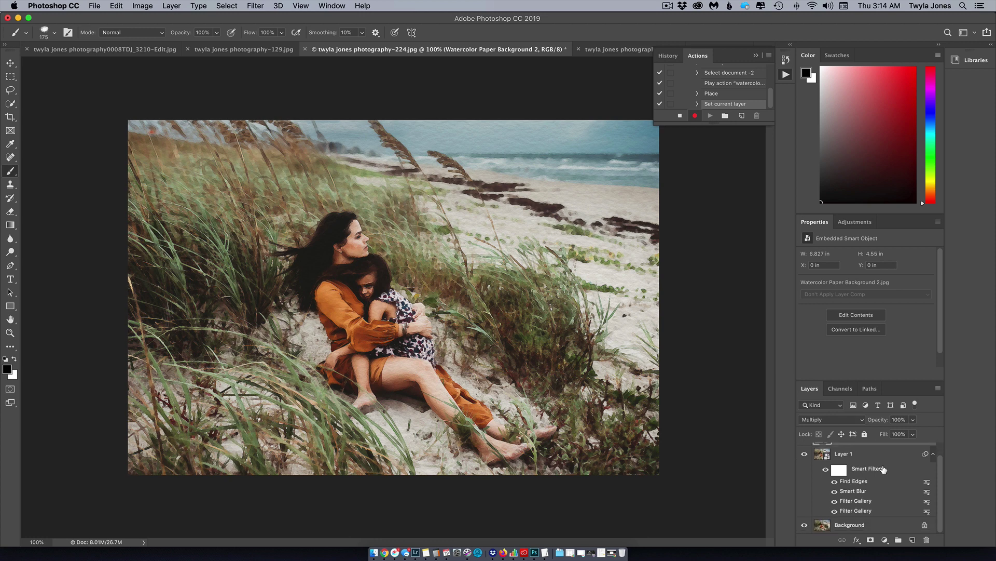
click(857, 526)
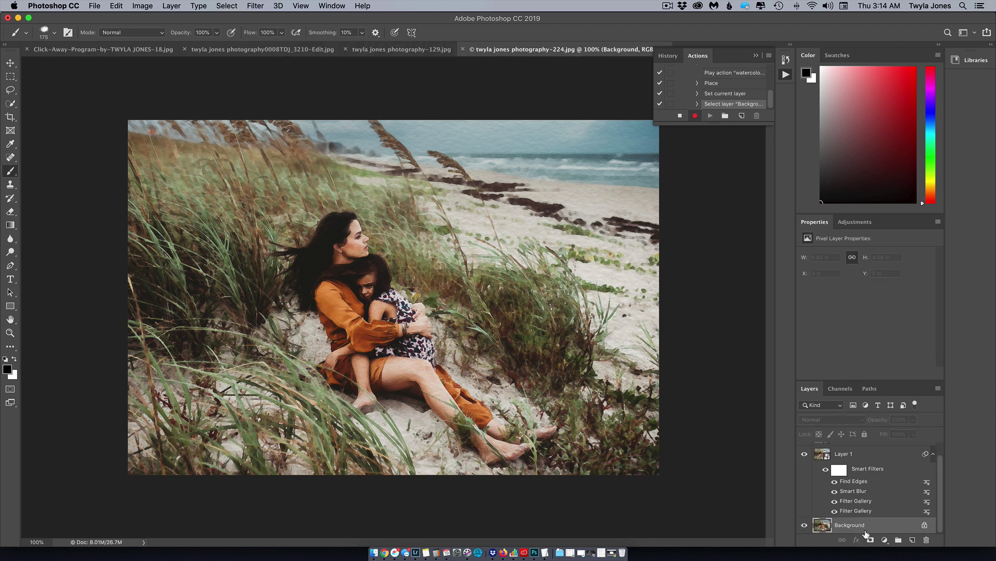
click(870, 540)
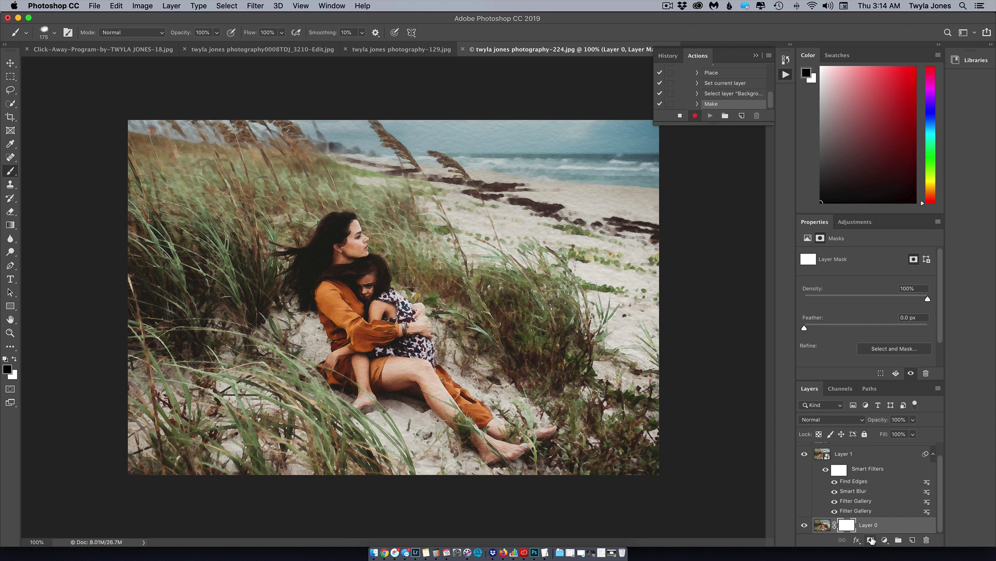
key(super+i)
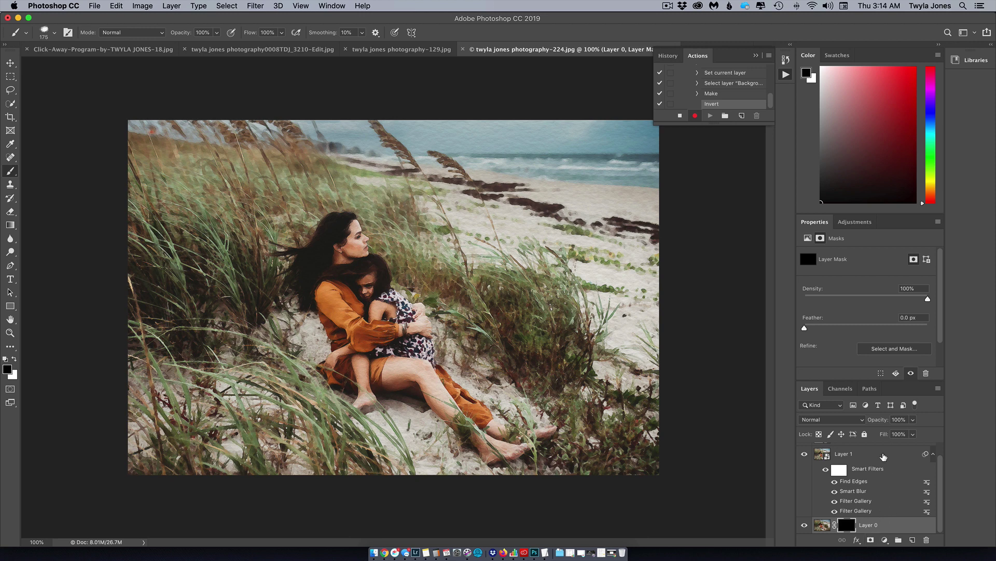
click(885, 456)
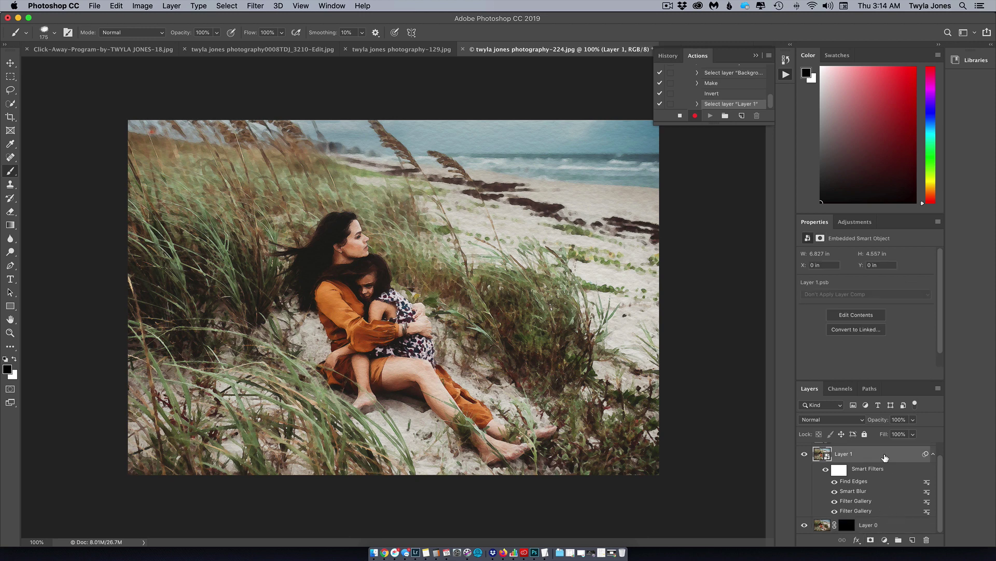
click(871, 540)
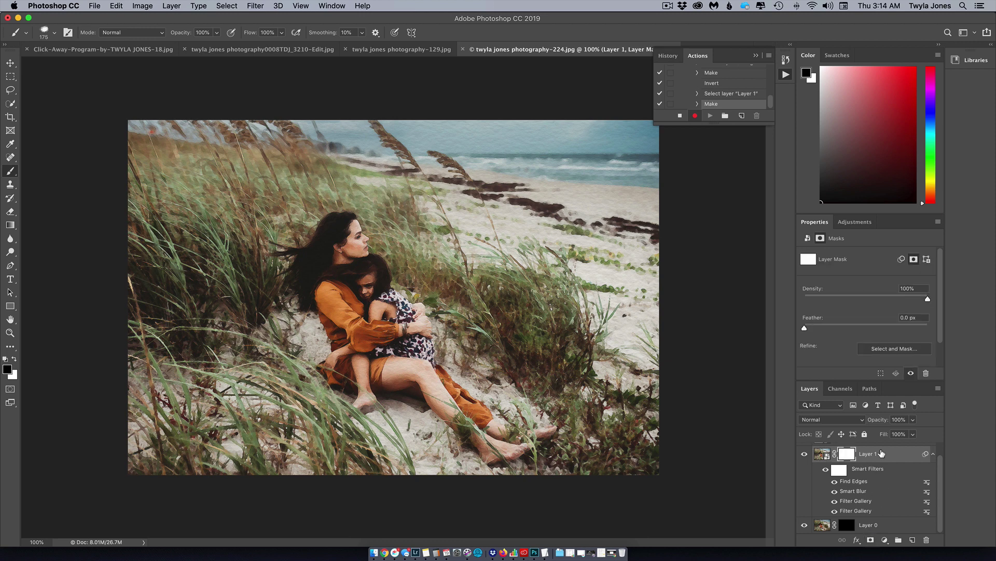
key(super+i)
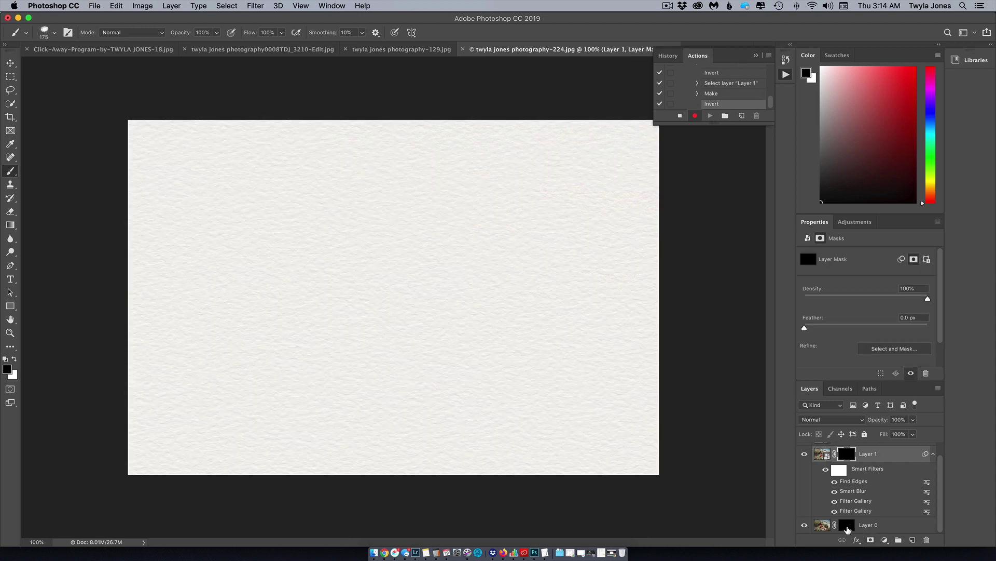
- Paint white over the mother's and child's faces on Layer 0's mask with the 175 px brush
click(847, 527)
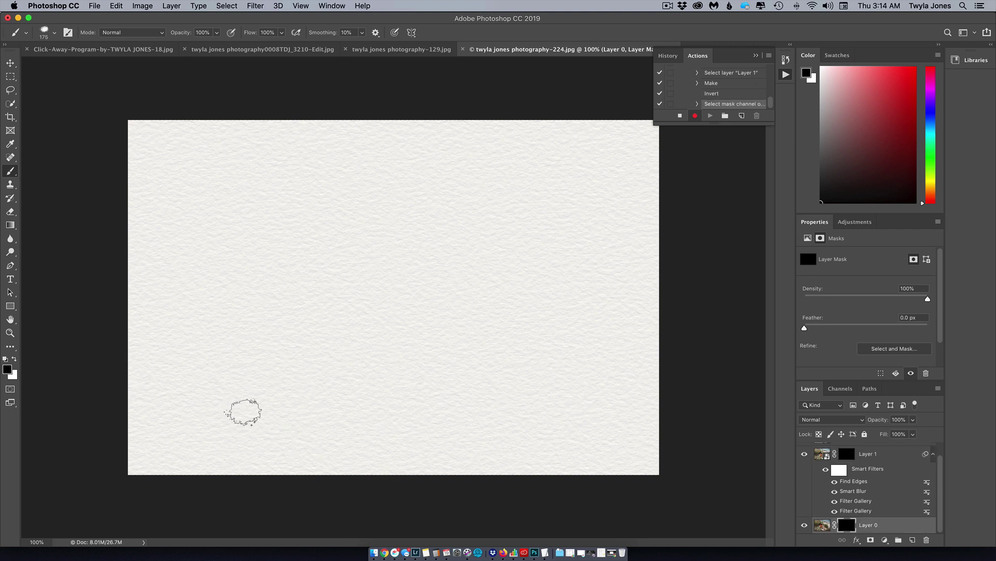
key(x)
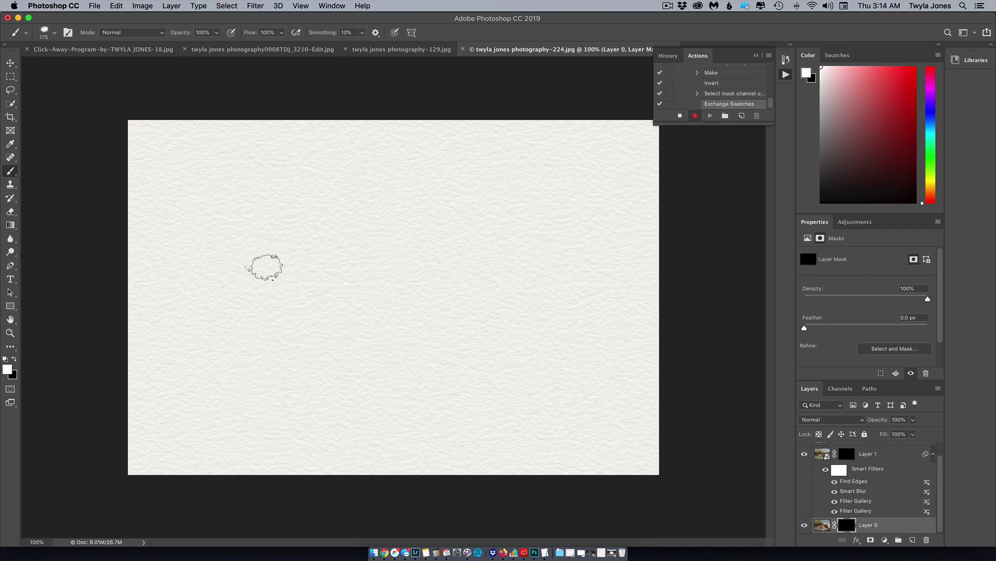
mouse_move(345, 260)
mouse_down()
mouse_move(359, 286)
mouse_move(366, 246)
mouse_move(356, 237)
mouse_move(332, 246)
mouse_move(361, 232)
mouse_move(344, 216)
mouse_move(312, 247)
mouse_move(349, 265)
mouse_move(346, 225)
mouse_move(331, 218)
mouse_move(336, 272)
mouse_move(359, 301)
mouse_move(381, 279)
mouse_move(386, 303)
mouse_up()
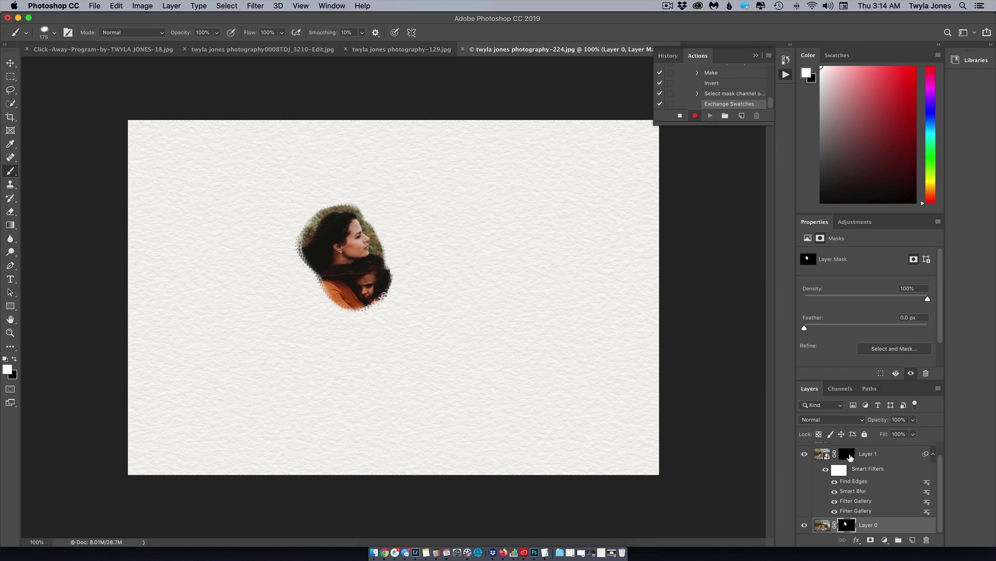
- Stamp watercolor brush 24 at 1760 px in white over the mother and child on Layer 1's mask
click(848, 454)
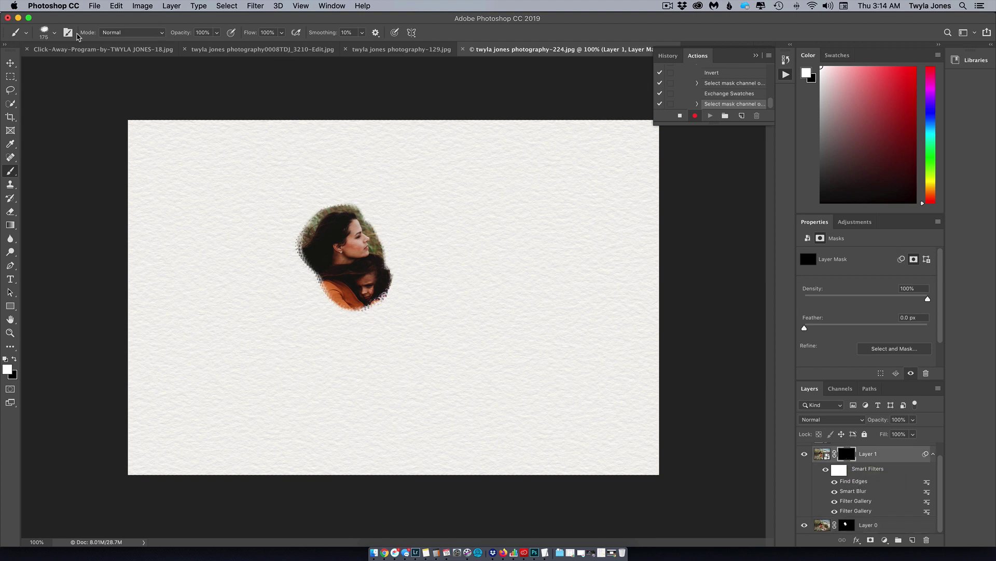
click(54, 34)
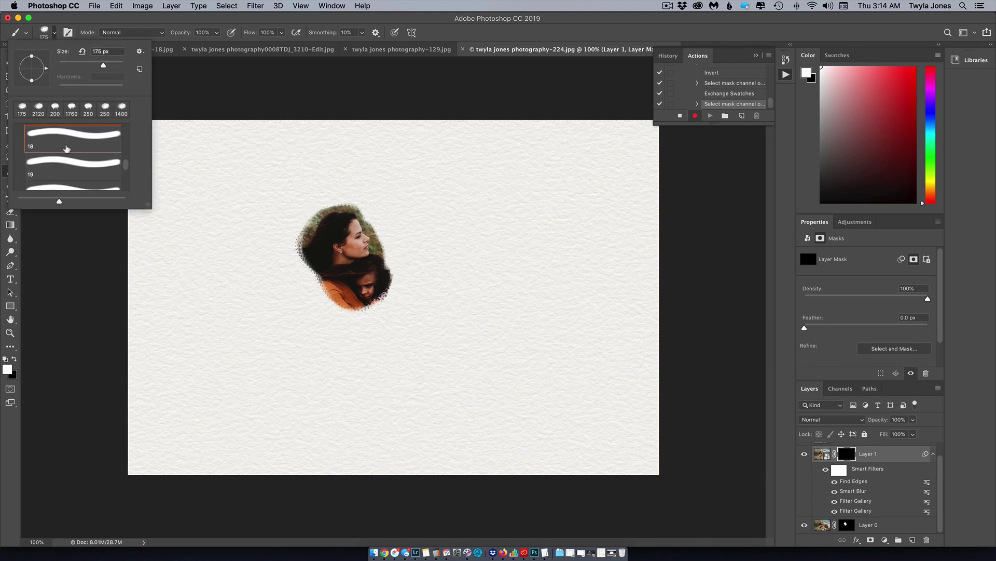
scroll(76, 159, down, 4)
scroll(76, 159, down, 1)
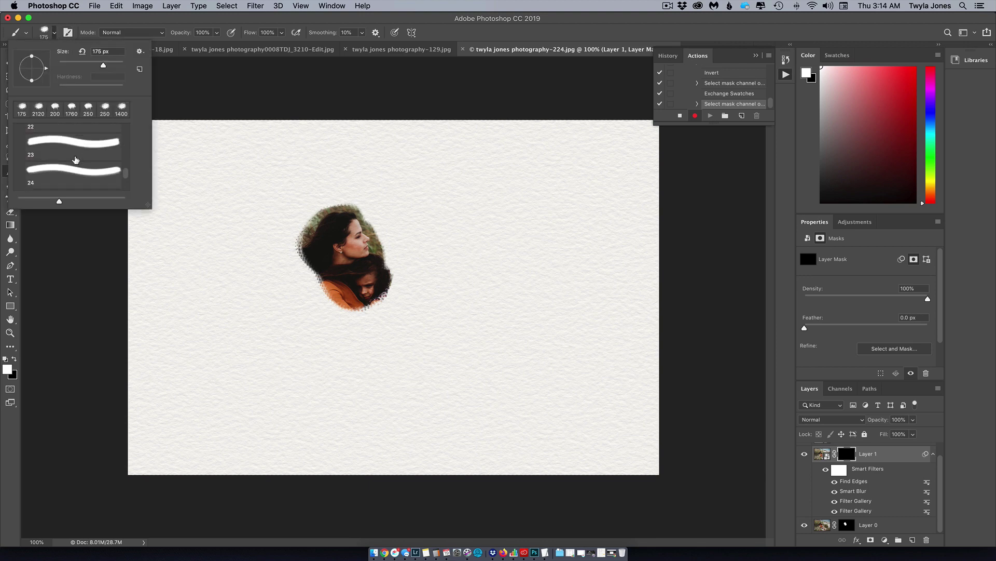
click(76, 170)
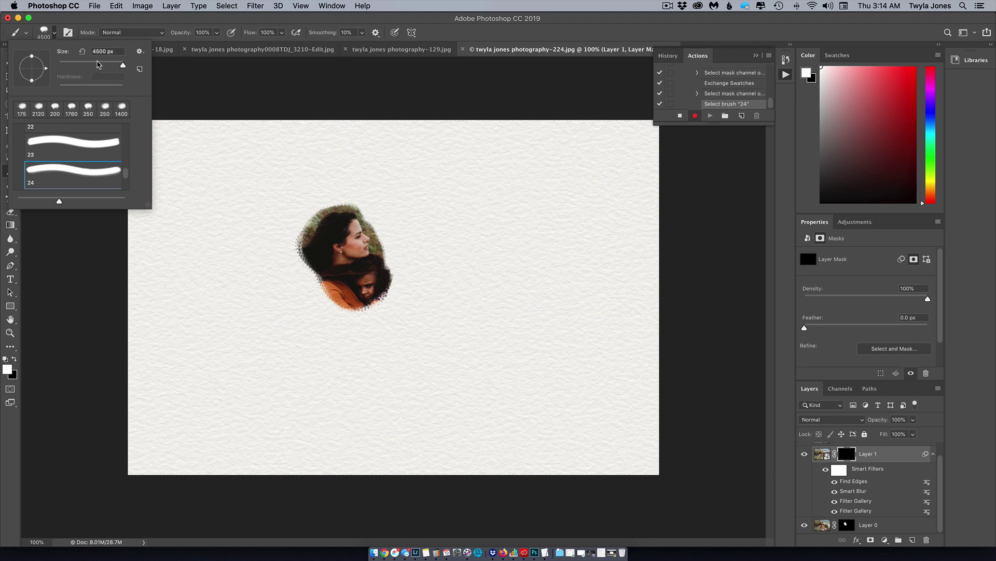
drag(123, 65, 119, 65)
drag(118, 66, 121, 68)
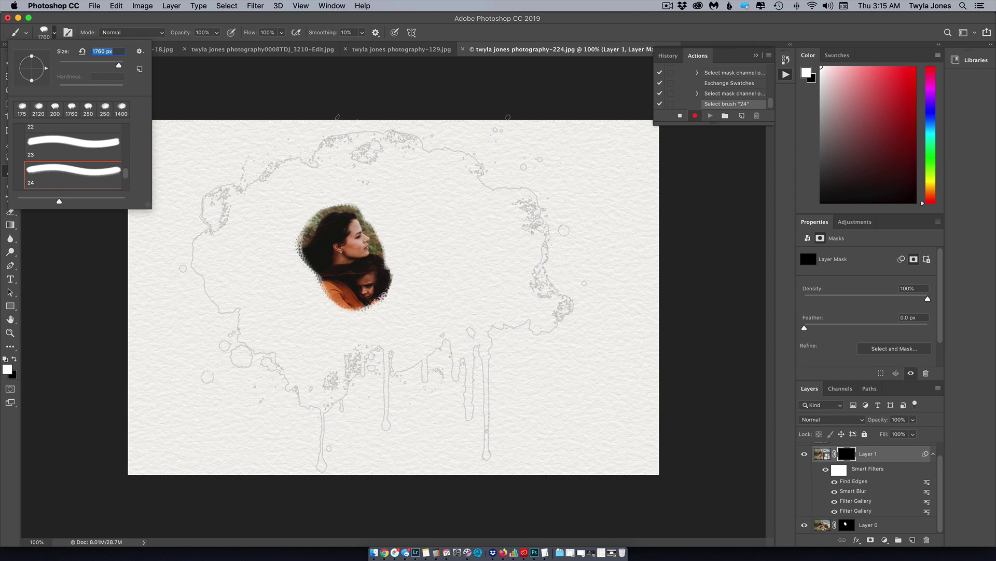
click(383, 296)
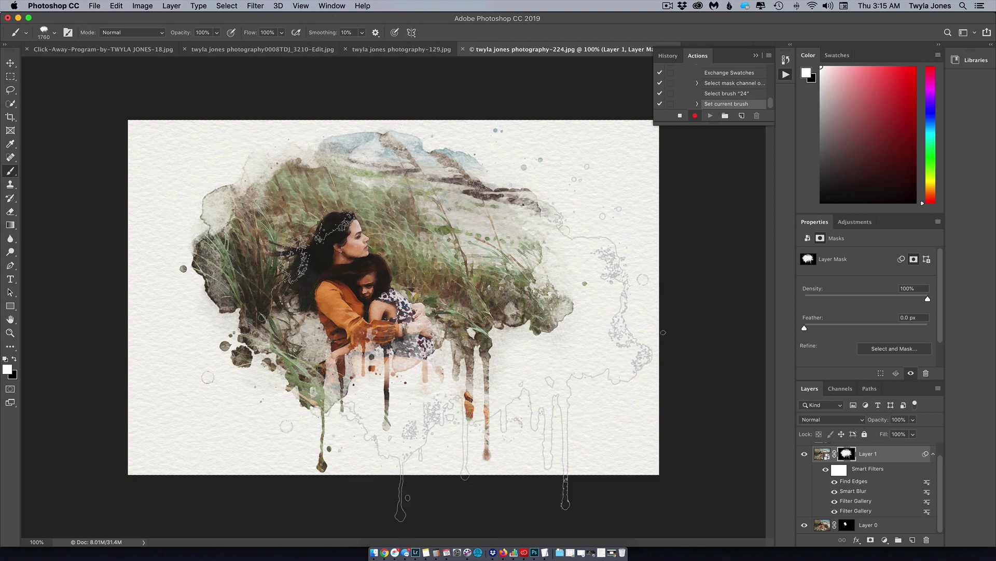
- Stamp watercolor brush 18 at 476 px in white around the mother's legs on Layer 1's mask to extend the painted area
click(55, 35)
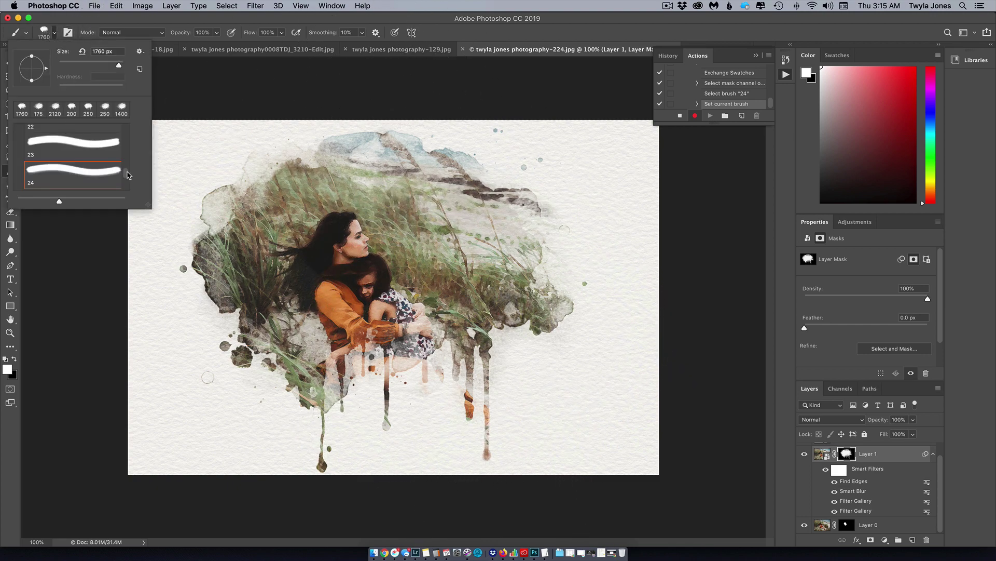
scroll(94, 133, up, 5)
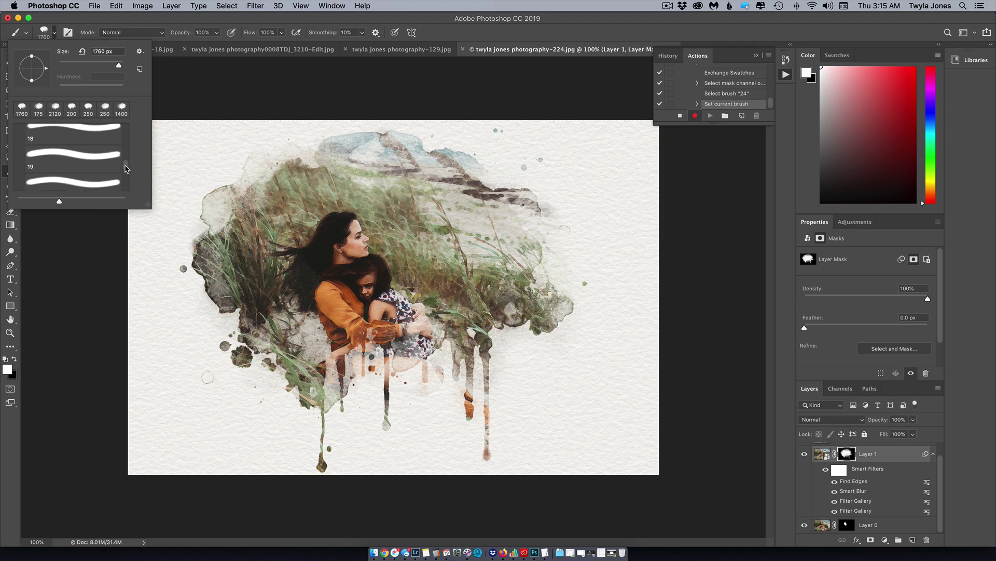
click(95, 134)
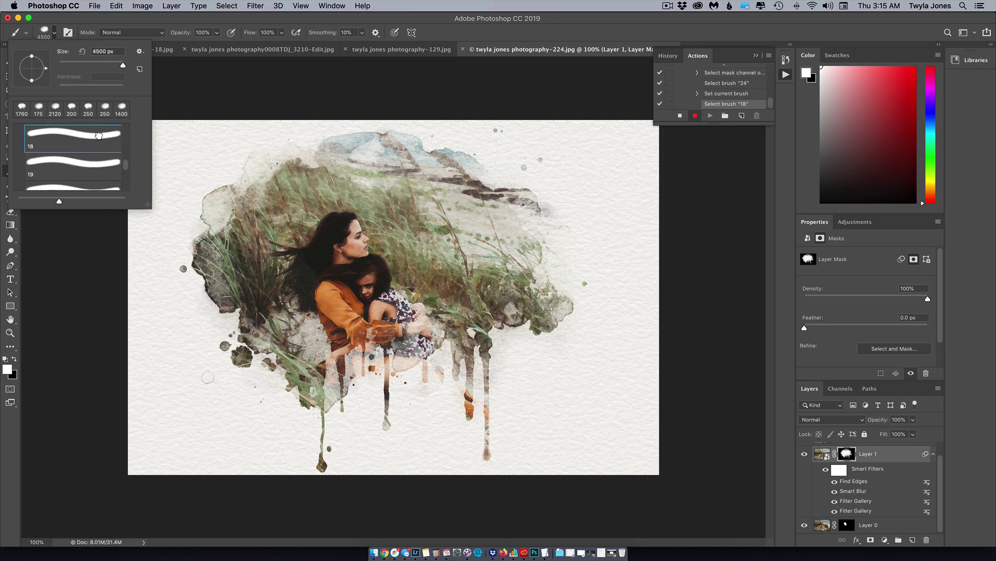
click(98, 135)
drag(122, 68, 469, 332)
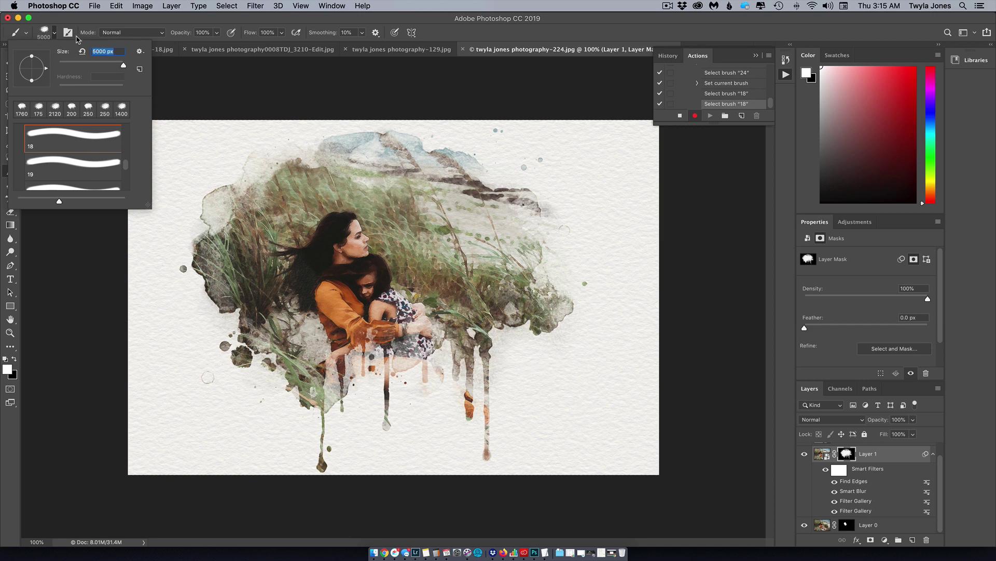
drag(120, 68, 117, 69)
drag(121, 68, 118, 69)
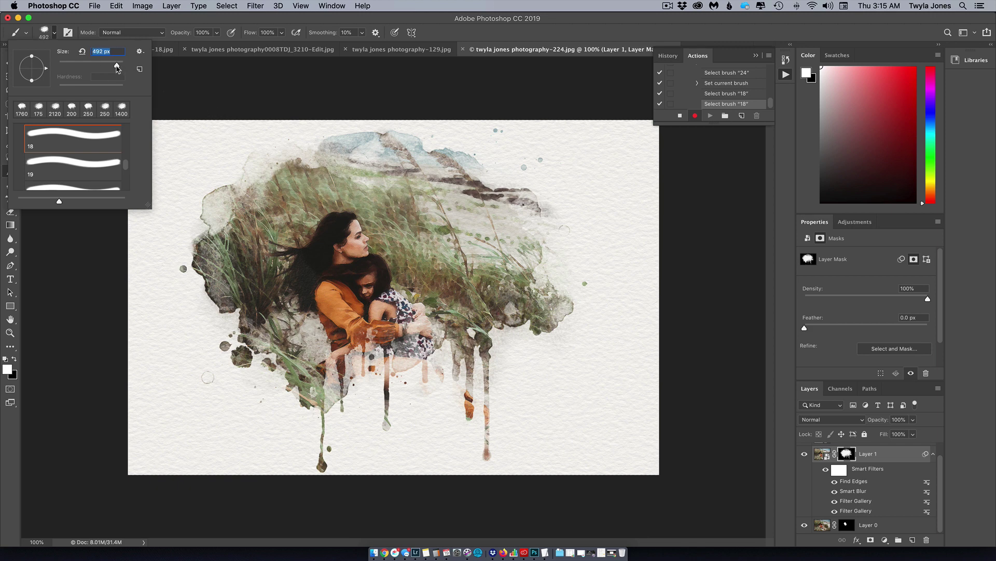
click(456, 366)
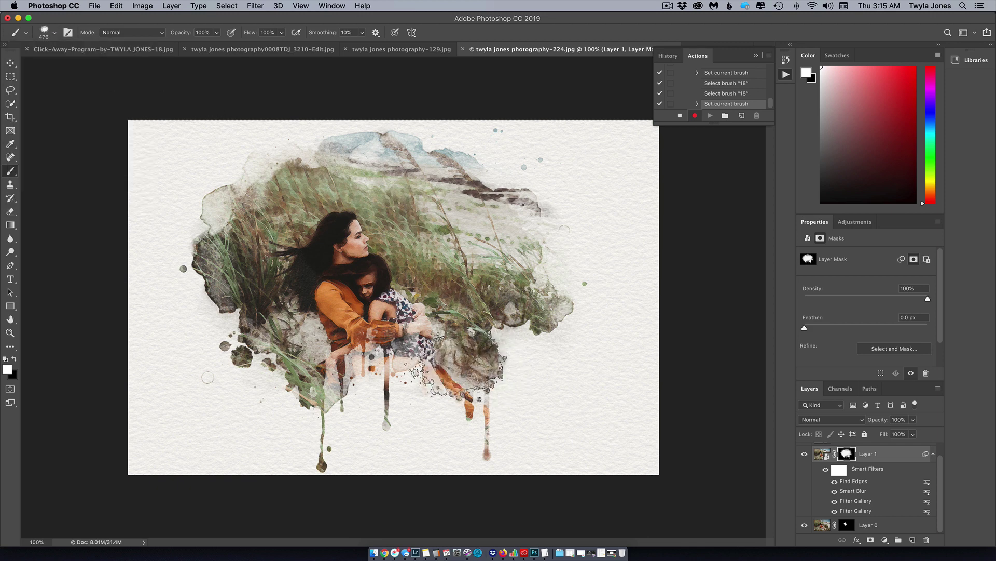
- Paint white over the grass beside the pair on Layer 1's mask, then reveal the legs, feet and outer grass edge at 68% brush opacity
mouse_move(467, 359)
mouse_down()
mouse_move(519, 332)
mouse_move(565, 358)
mouse_move(550, 385)
mouse_up()
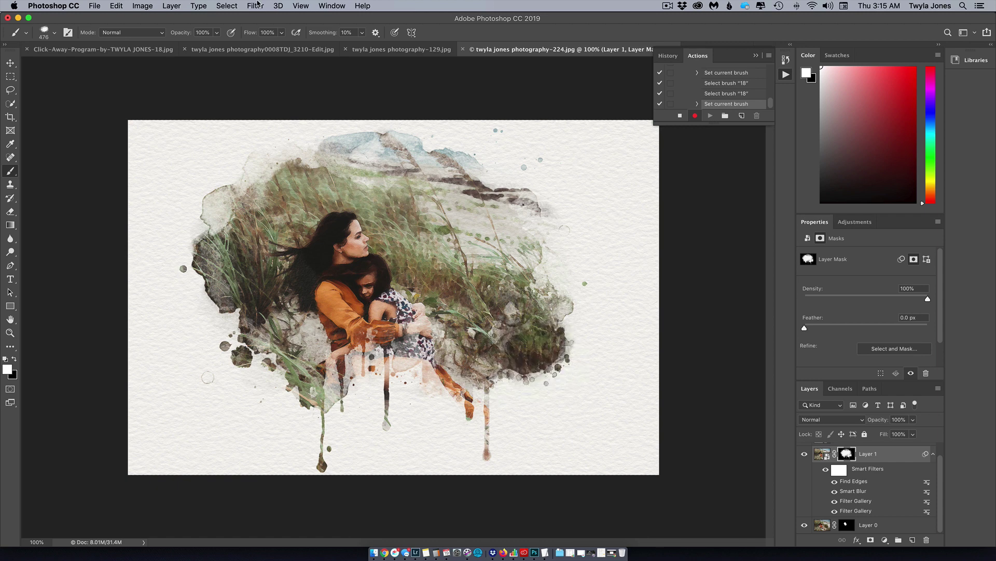
click(218, 32)
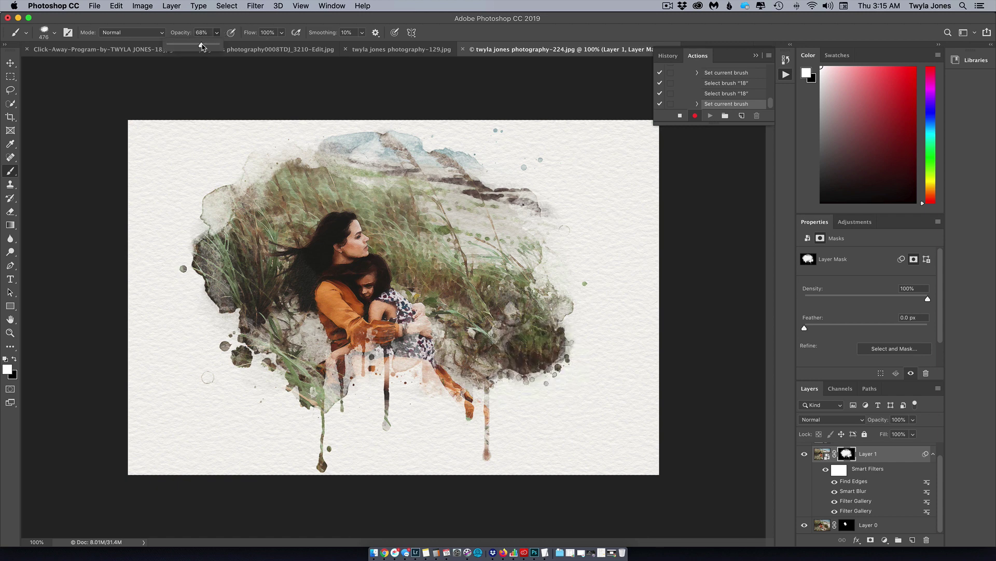
click(490, 382)
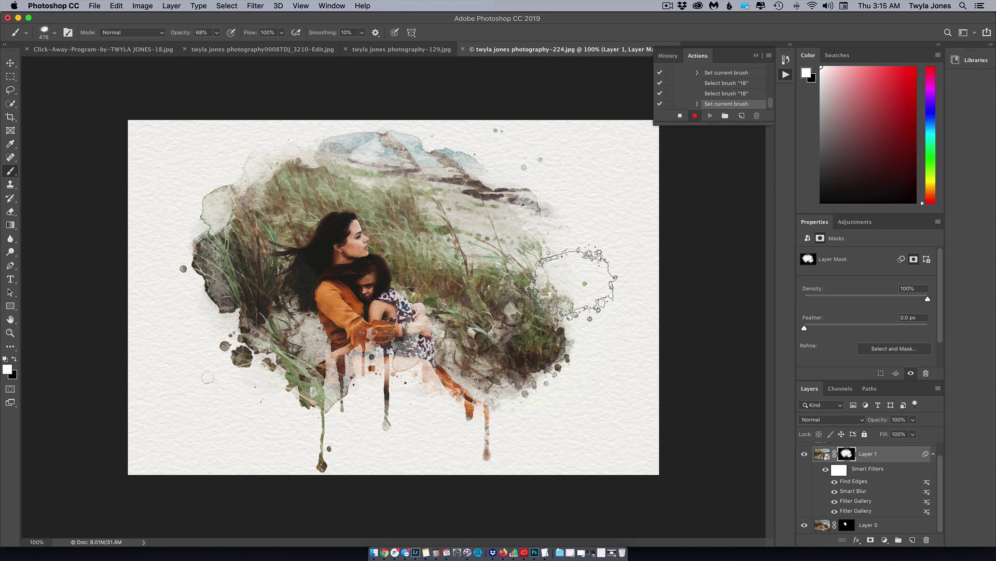
mouse_move(576, 283)
mouse_down()
mouse_move(556, 278)
mouse_move(530, 343)
mouse_move(425, 371)
mouse_move(376, 400)
mouse_move(459, 441)
mouse_move(439, 399)
mouse_move(392, 363)
mouse_move(368, 392)
mouse_move(374, 358)
mouse_move(444, 423)
mouse_move(445, 404)
mouse_move(461, 396)
mouse_move(463, 421)
mouse_move(497, 417)
mouse_move(488, 424)
mouse_move(516, 444)
mouse_move(535, 436)
mouse_move(435, 433)
mouse_move(441, 413)
mouse_move(410, 392)
mouse_move(363, 423)
mouse_move(420, 397)
mouse_move(501, 394)
mouse_move(524, 351)
mouse_move(545, 405)
mouse_up()
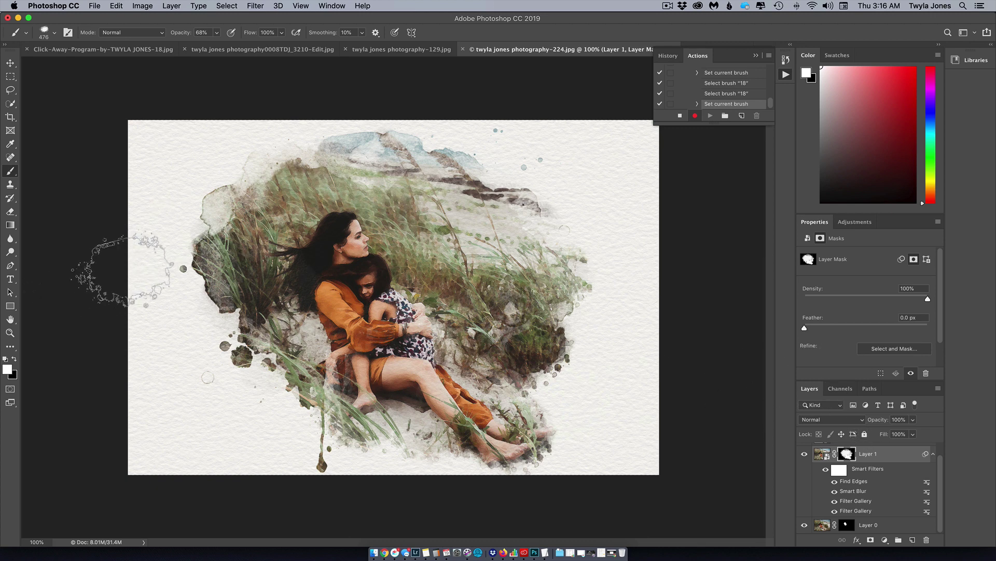
- Reduce the brush to 250 px, paint black around the mother's and child's faces on Layer 1's mask, and restore white as the foreground color
key(x)
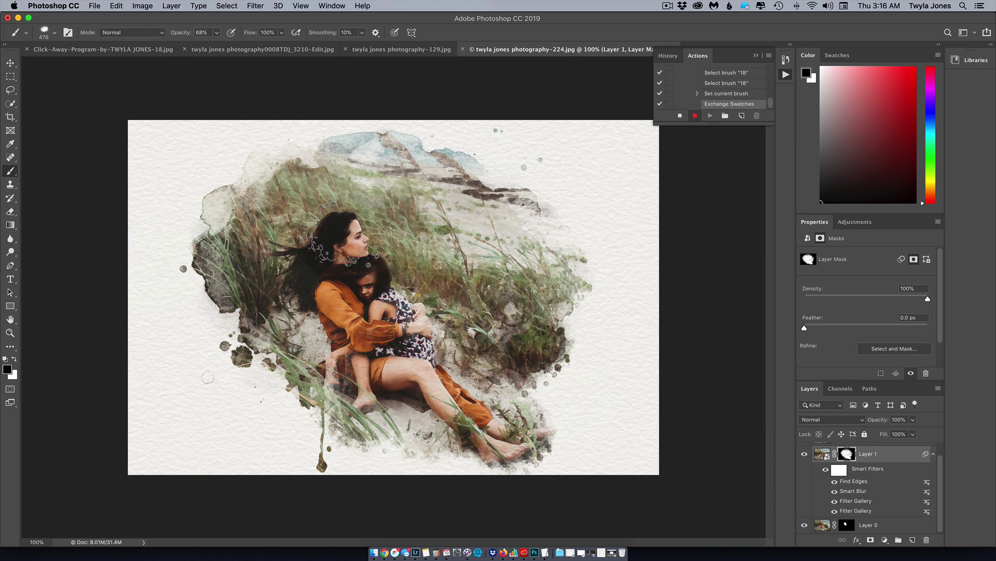
key(bracketleft)
key(bracketleft)
key(bracketleft)
key(bracketleft)
key(bracketleft)
key(bracketleft)
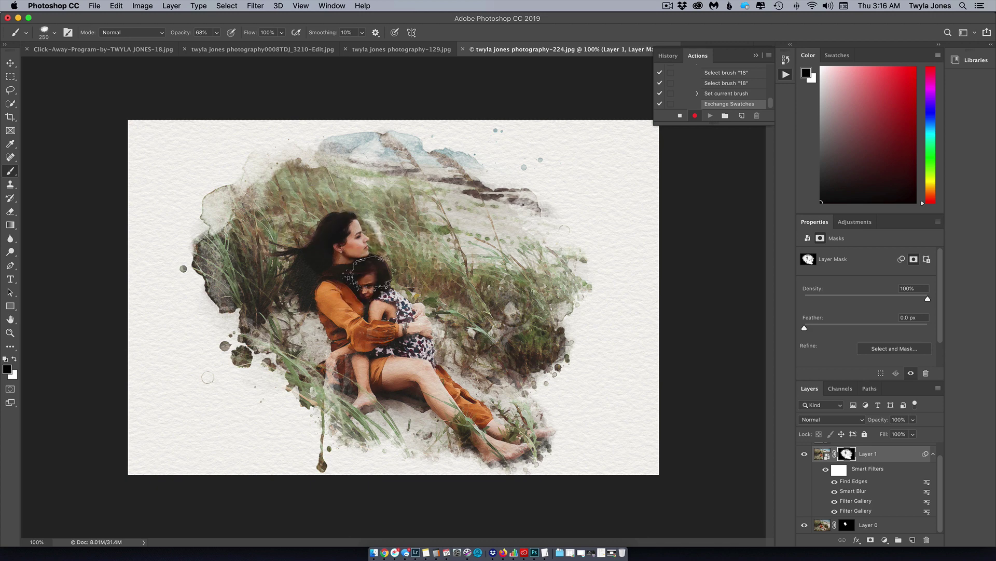
key(x)
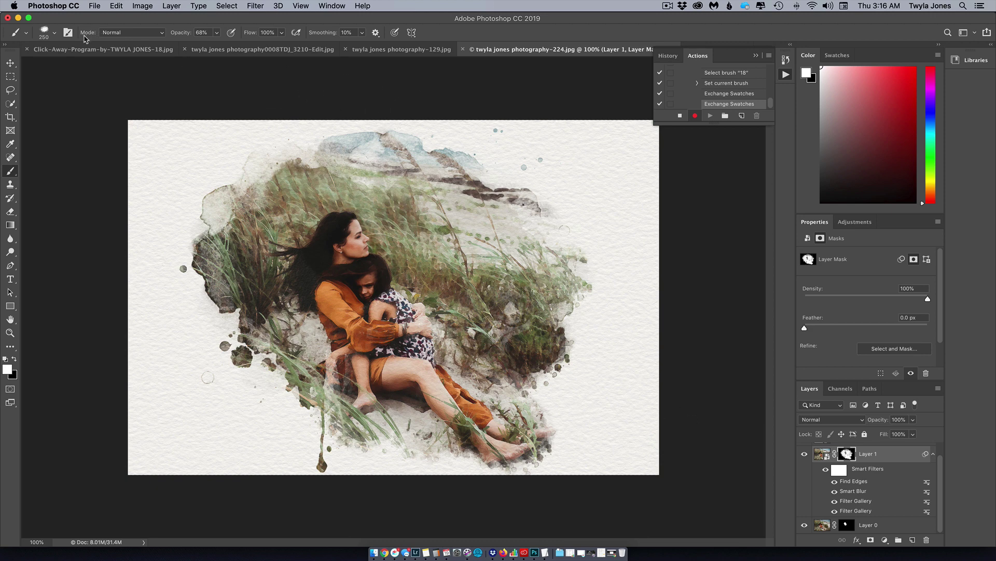
- Review the watercolor paintings in the other open documents, collapsing the Actions panel for a clearer view
click(90, 50)
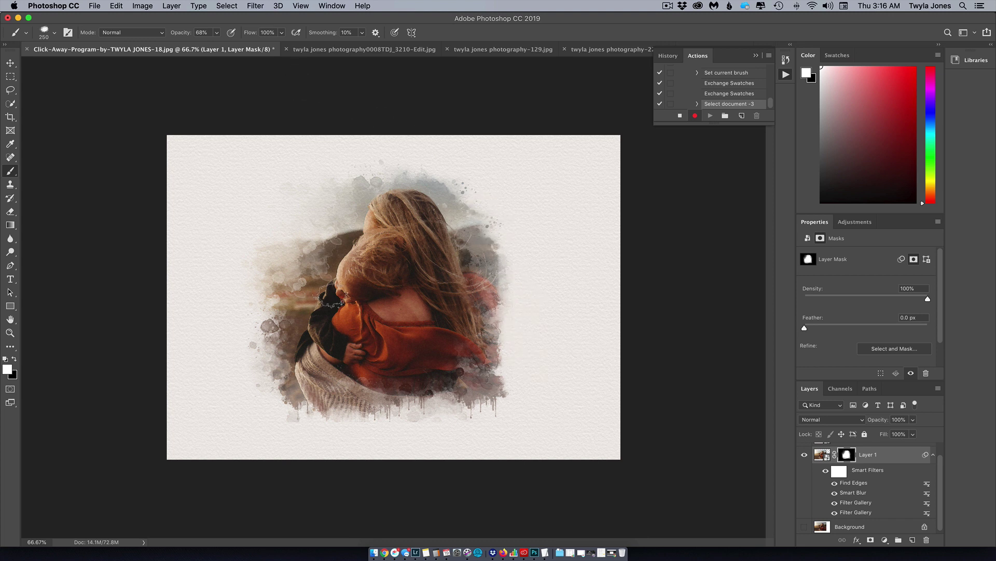
click(372, 50)
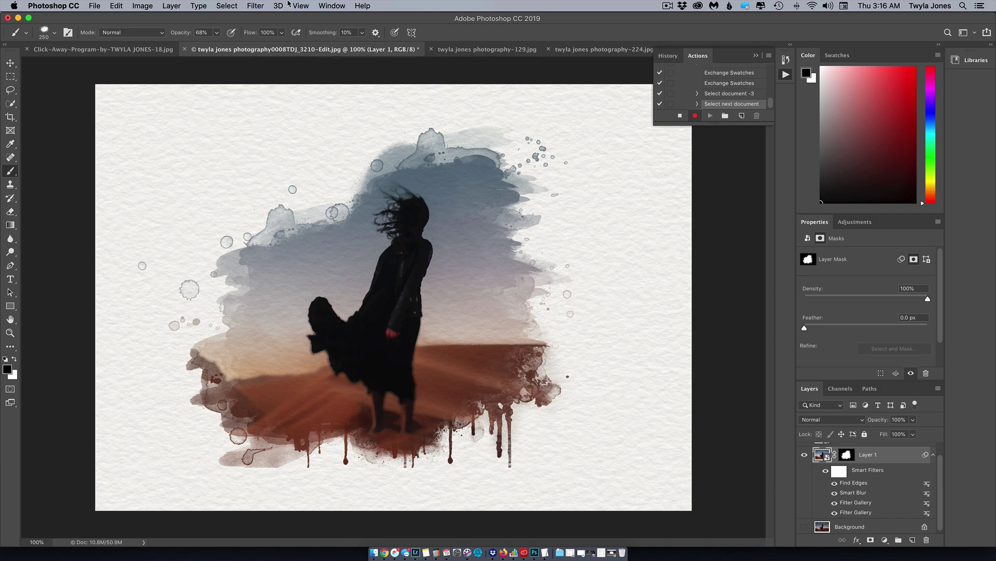
click(496, 50)
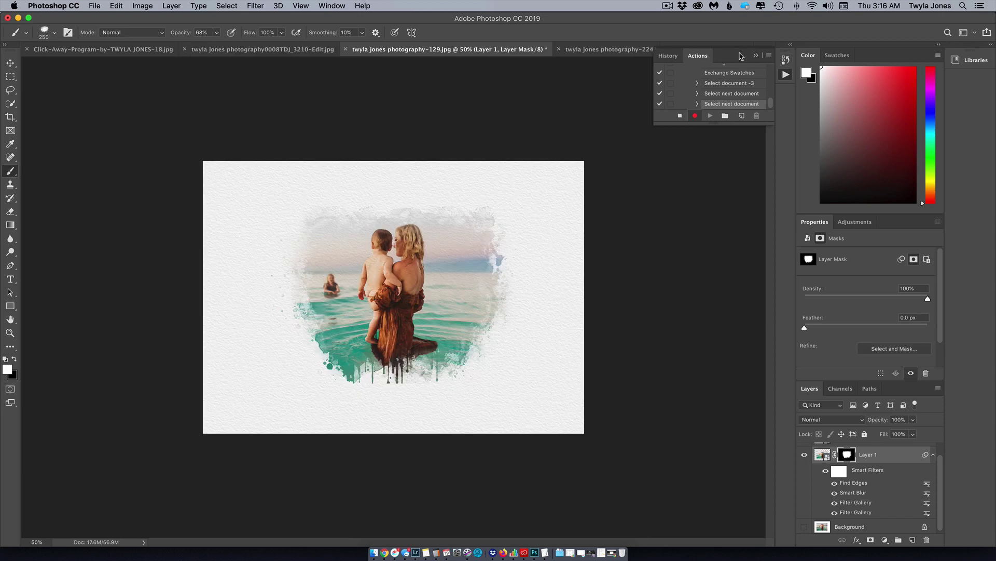
click(756, 56)
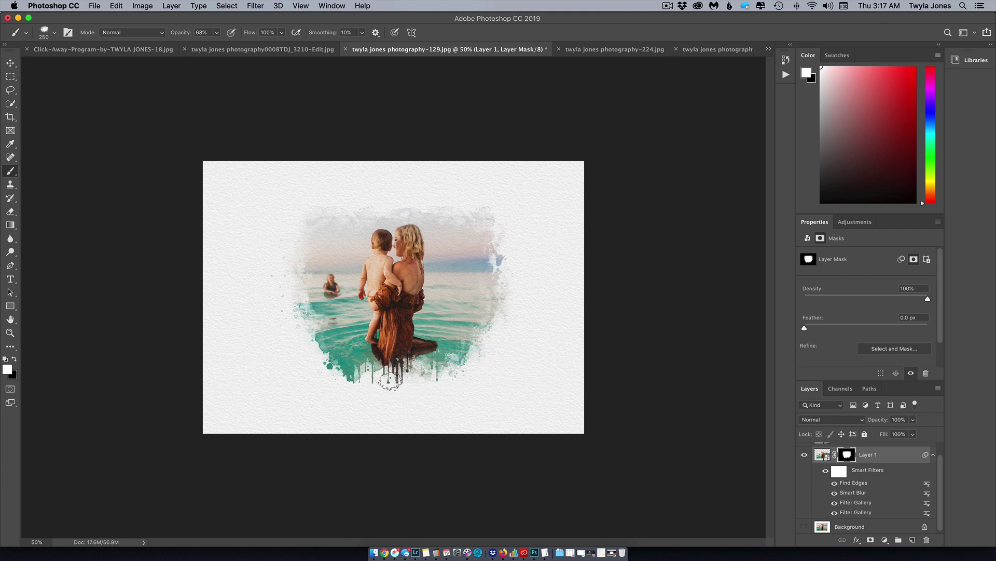
click(623, 49)
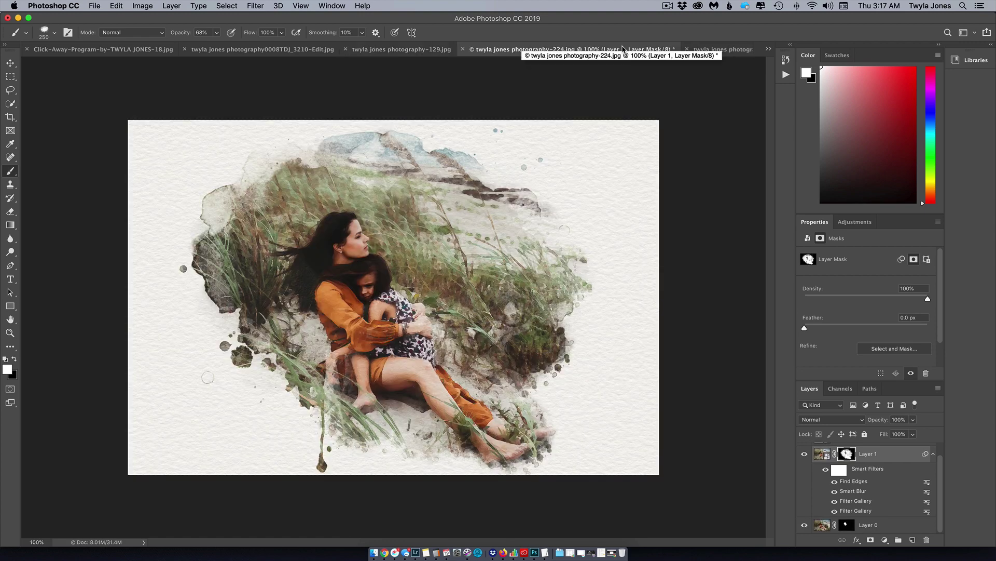
click(723, 50)
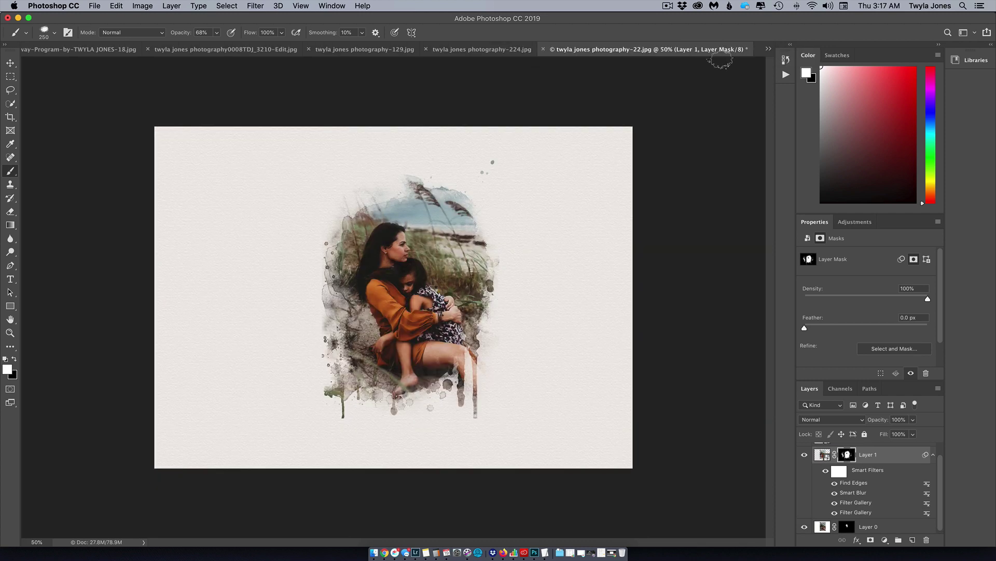